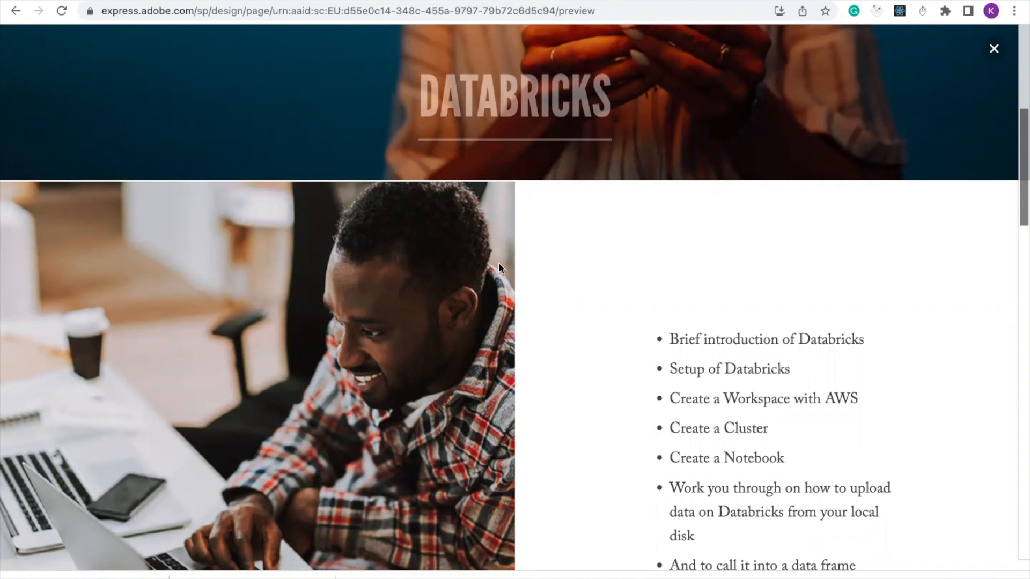
Scroll past the agenda bullets to the AWS, Azure or Google Cloud account pre-requisites
scroll(497, 266, "down", 2)
scroll(498, 268, "down", 1)
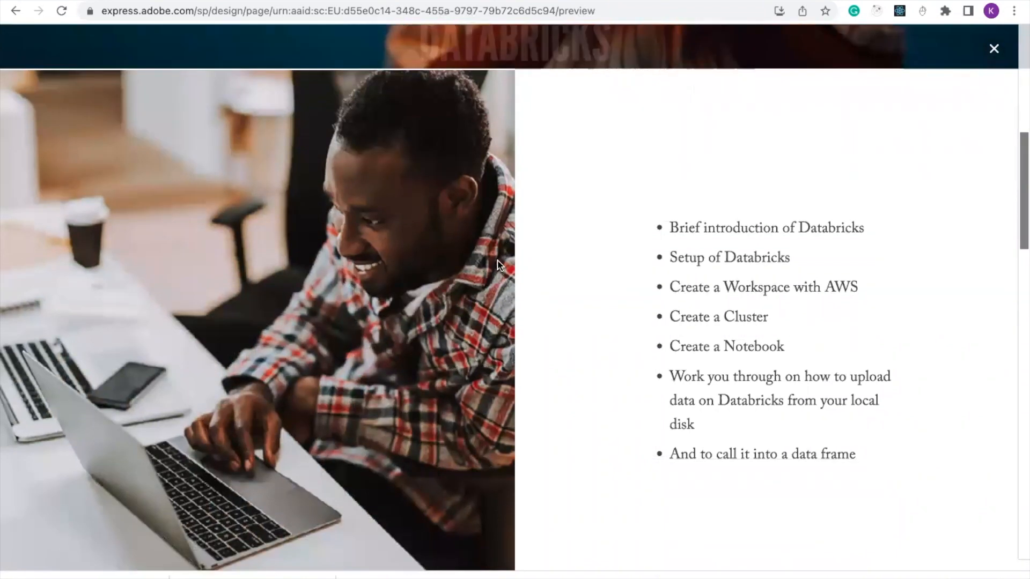
scroll(499, 268, "down", 5)
scroll(499, 266, "down", 5)
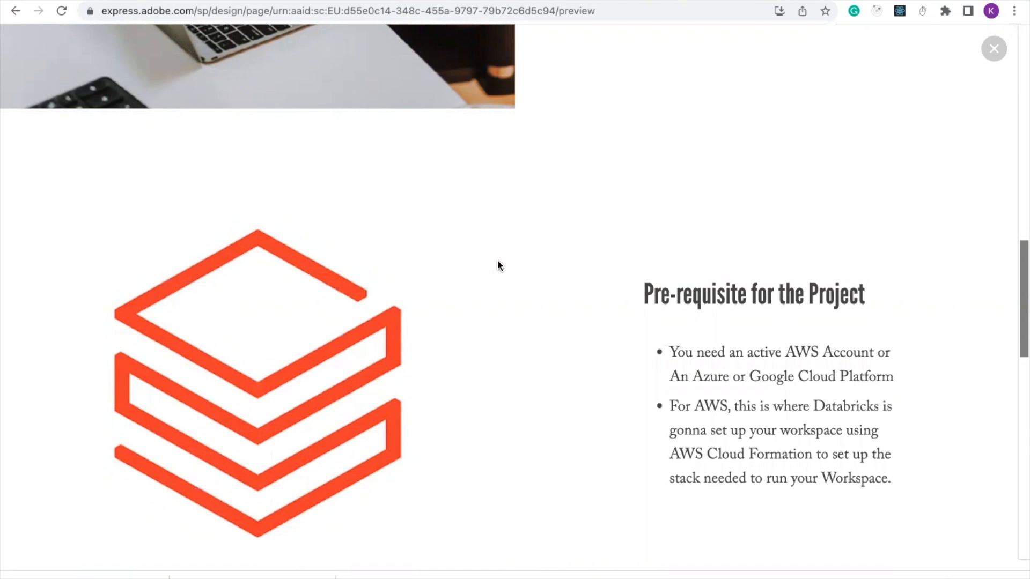
Scroll down until the WHAT IS A DATABRICK? heading and its paragraphs appear
scroll(499, 265, "down", 4)
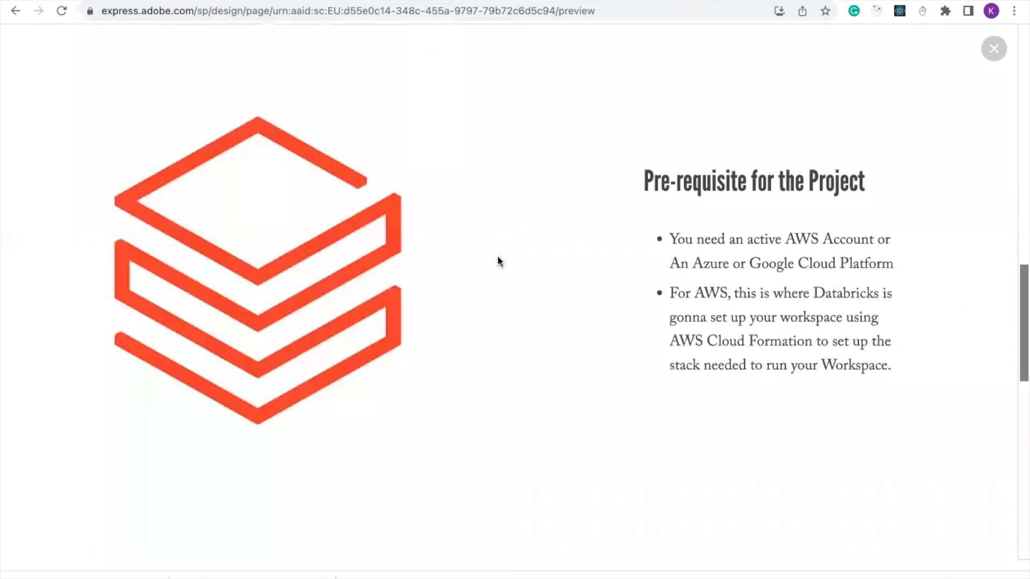
scroll(498, 262, "down", 5)
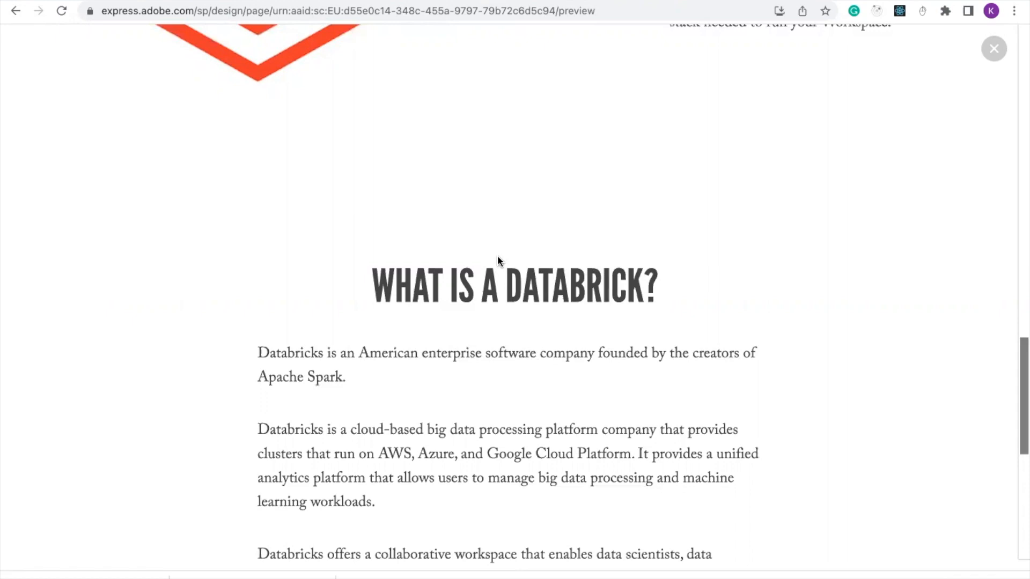
Scroll slightly further to the paragraph listing Python, R, SQL and Scala
scroll(498, 262, "down", 3)
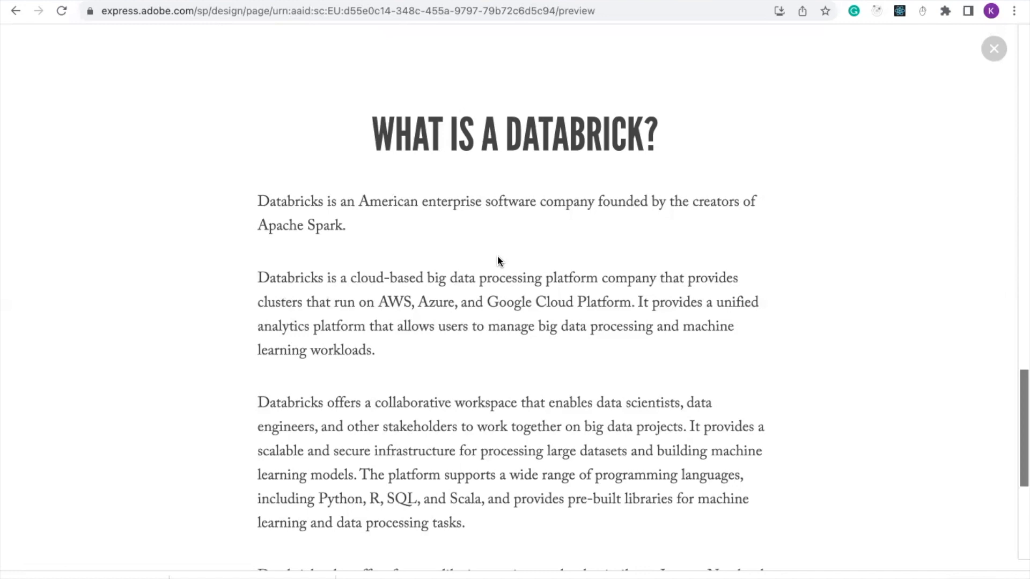
Read down to the Credits at the article's end, then switch to the Google 'databricks' results
scroll(498, 261, "down", 2)
scroll(498, 261, "down", 3)
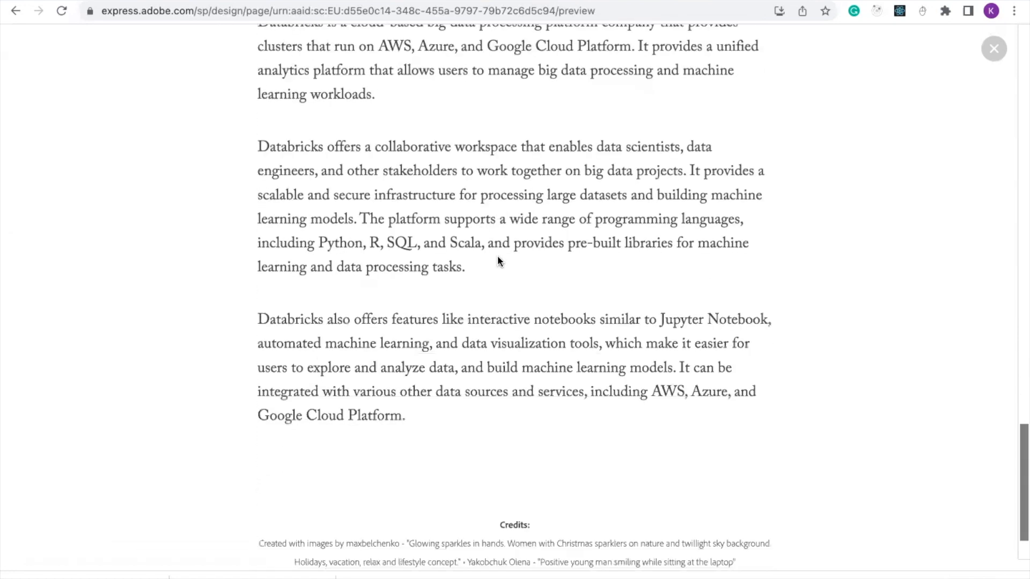
scroll(498, 261, "up", 1)
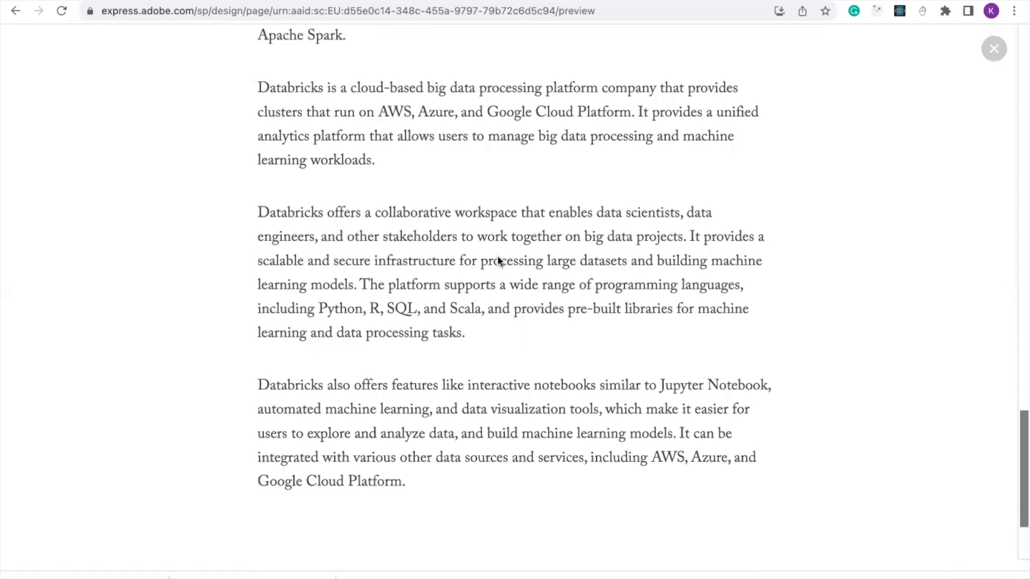
scroll(497, 261, "down", 1)
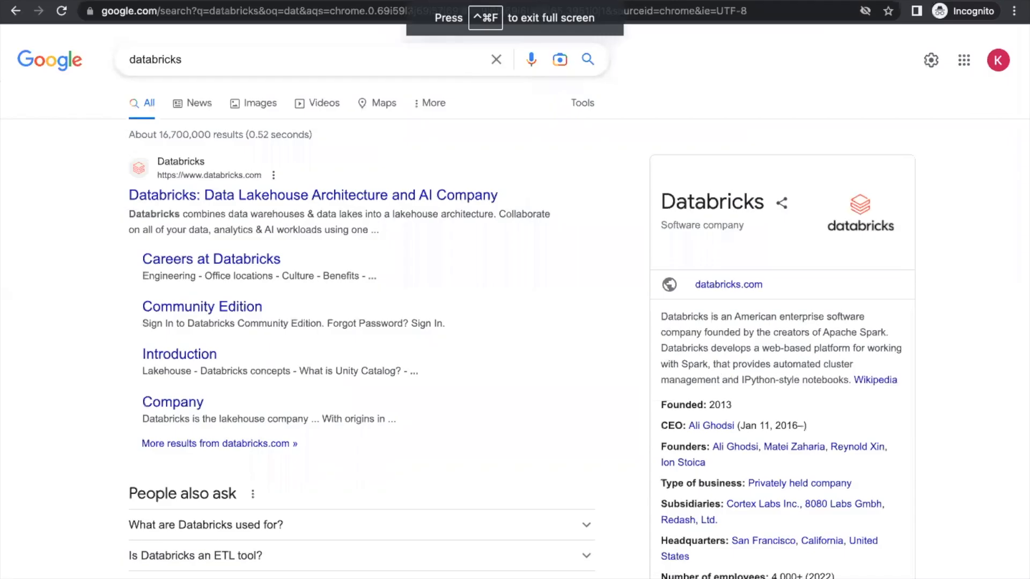
Open the top result, 'Databricks: Data Lakehouse Architecture and AI Company'
mouse_move(155, 33)
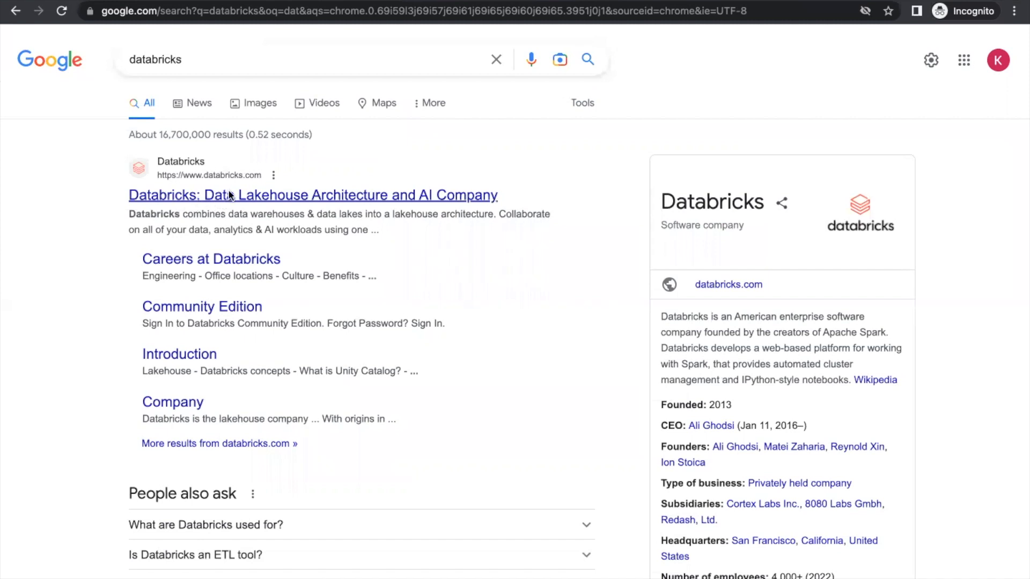
left_click(247, 196)
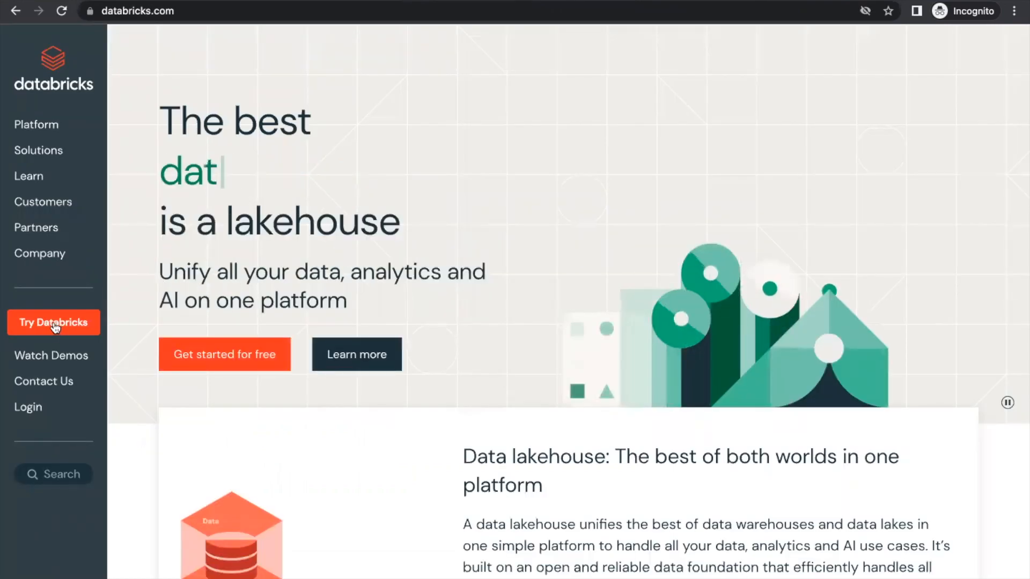
Start the Try Databricks free signup and fill the account form with country Estonia
left_click(207, 356)
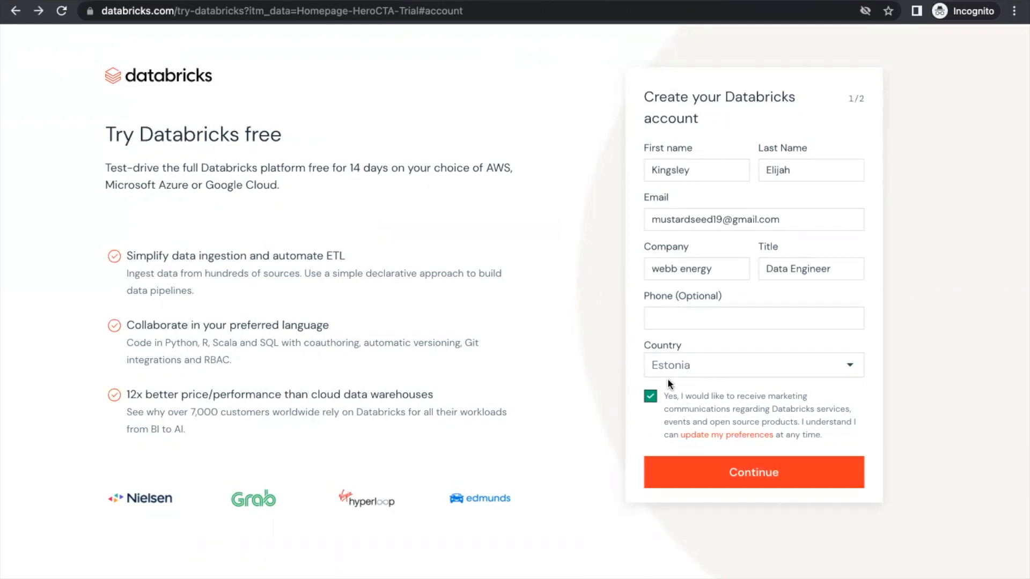
Submit the account details and finish signup with Amazon Web Services as cloud provider
left_click(696, 477)
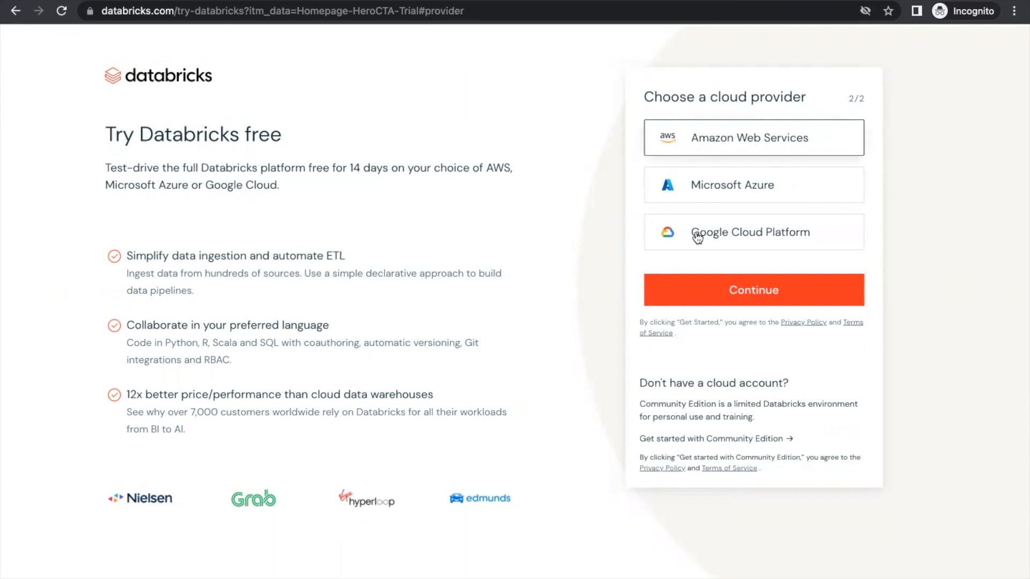
left_click(697, 290)
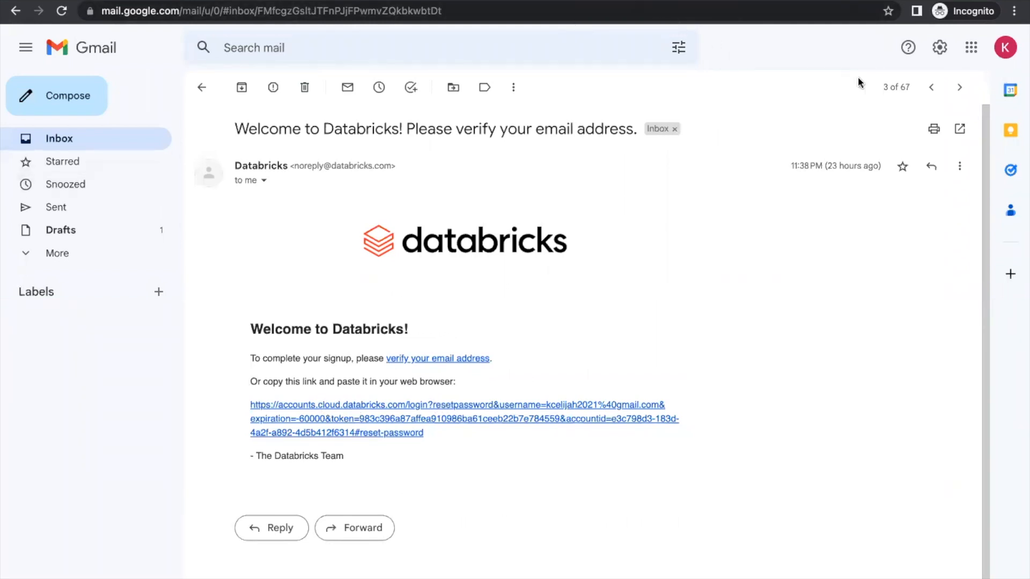
Sign in to another Gmail account with saved credentials and follow the Databricks verification link
left_click(1006, 48)
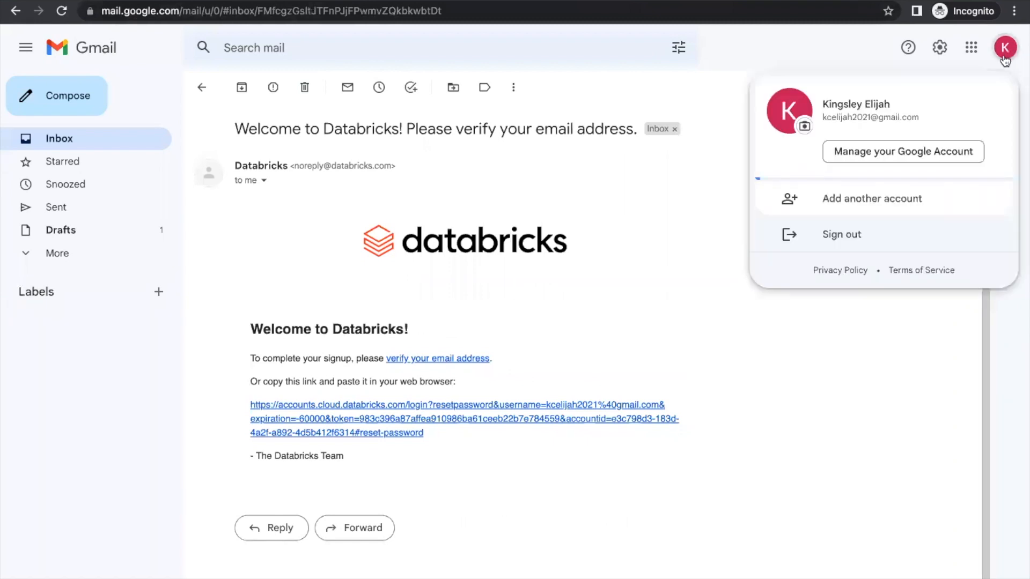
left_click(902, 204)
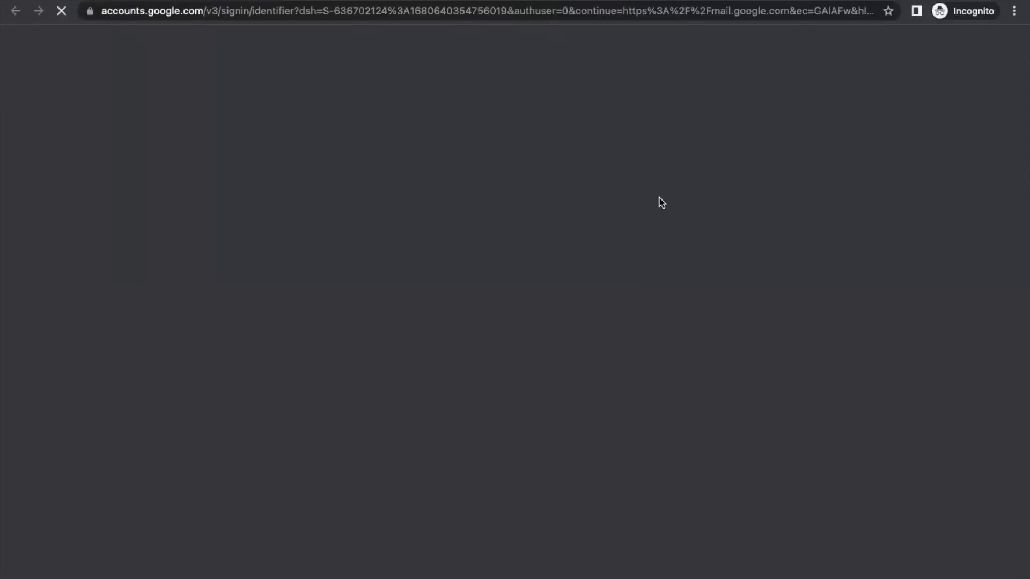
left_click(428, 285)
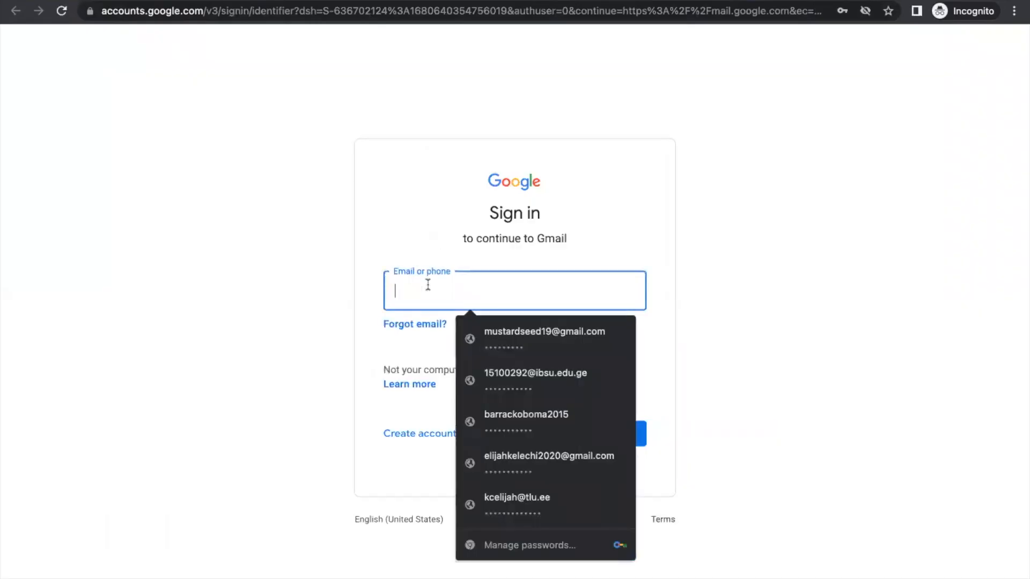
left_click(501, 348)
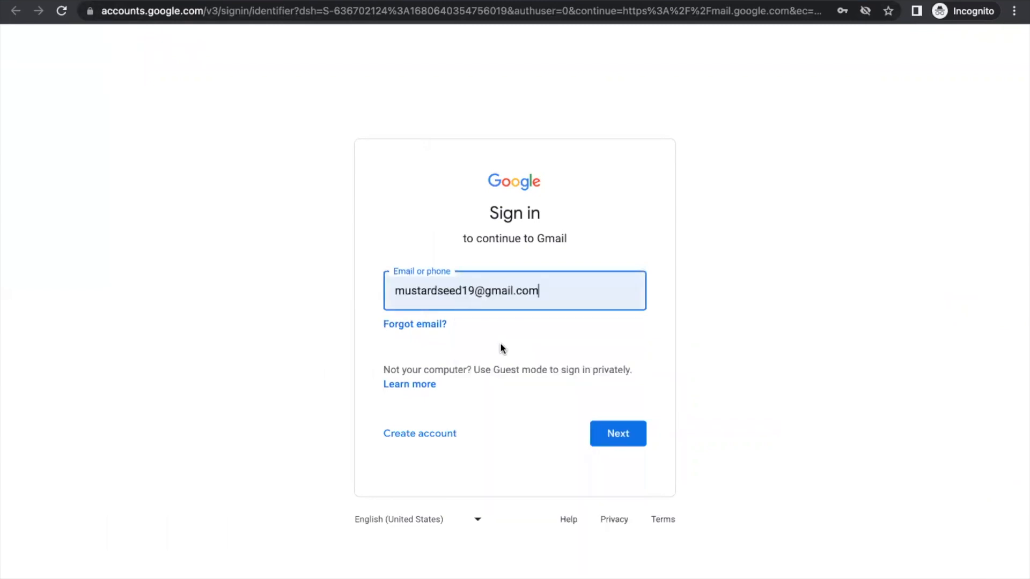
left_click(613, 440)
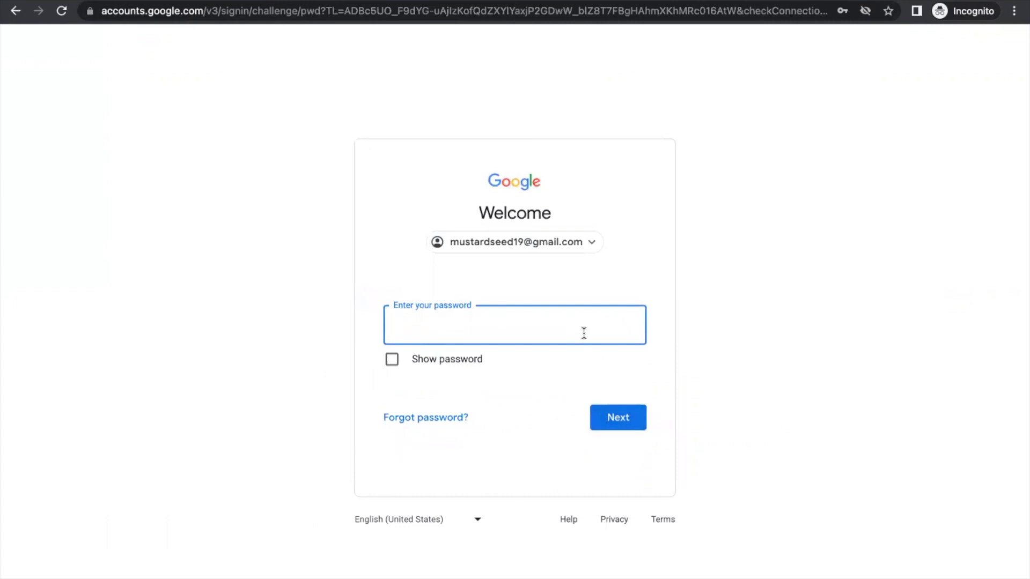
left_click(584, 333)
left_click(555, 370)
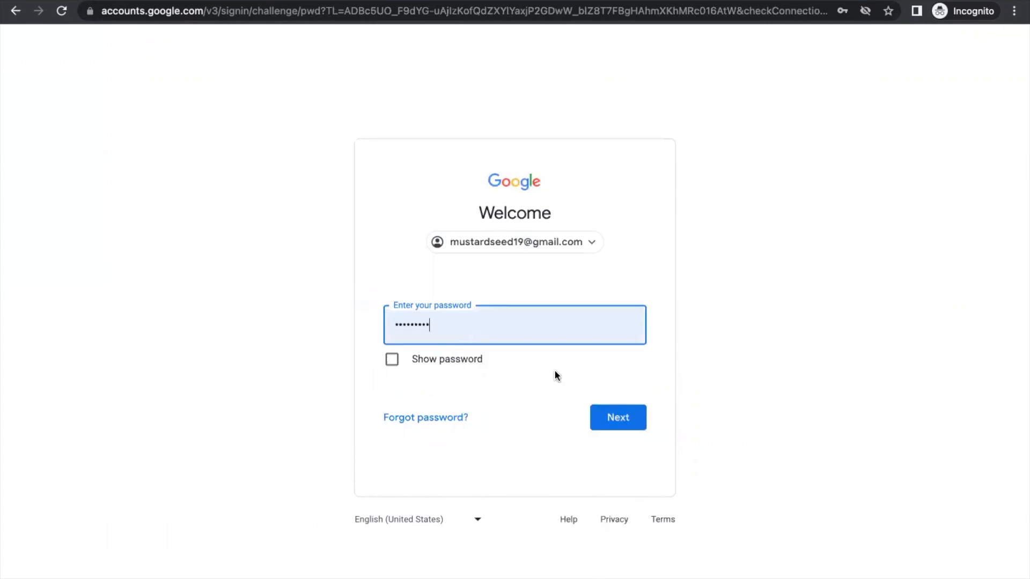
left_click(613, 410)
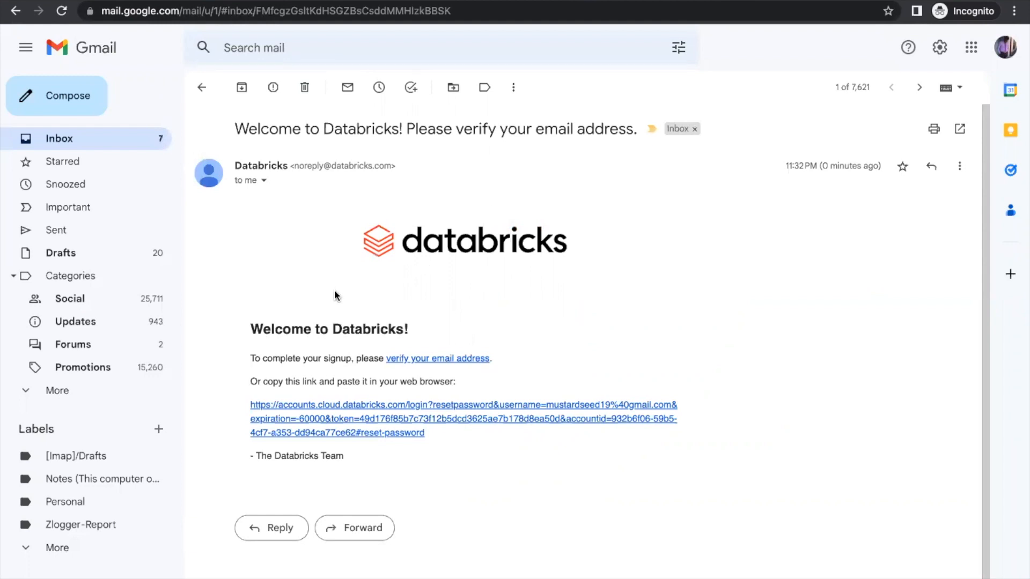
left_click(331, 418)
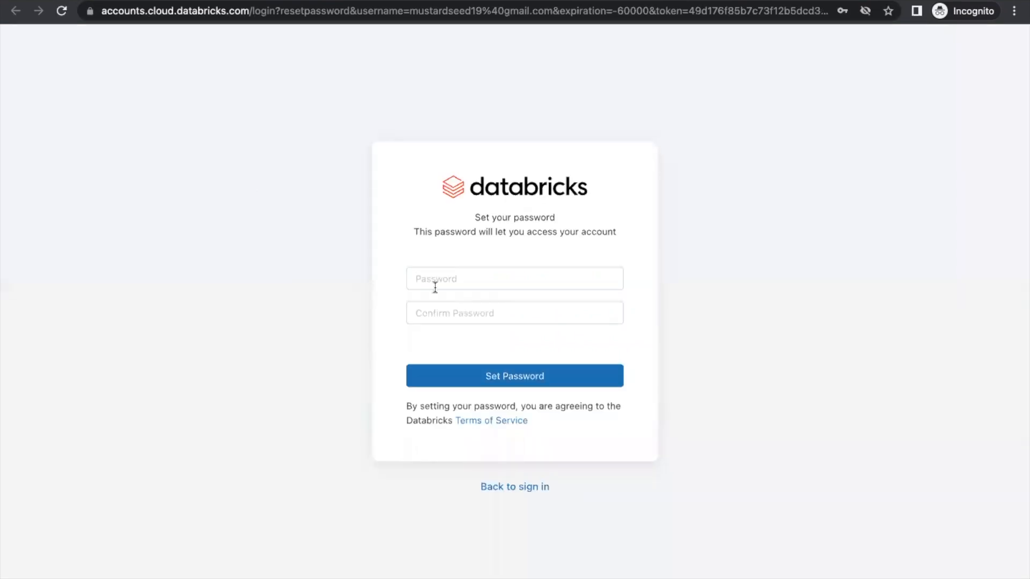
Enter and confirm a new Databricks account password, then save it with Set Password
left_click(440, 281)
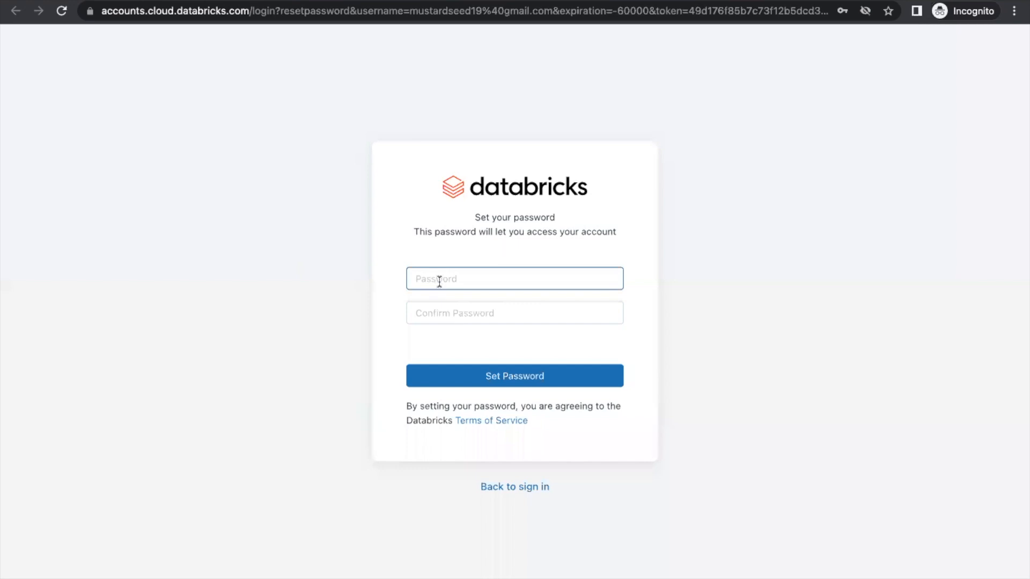
left_click(439, 279)
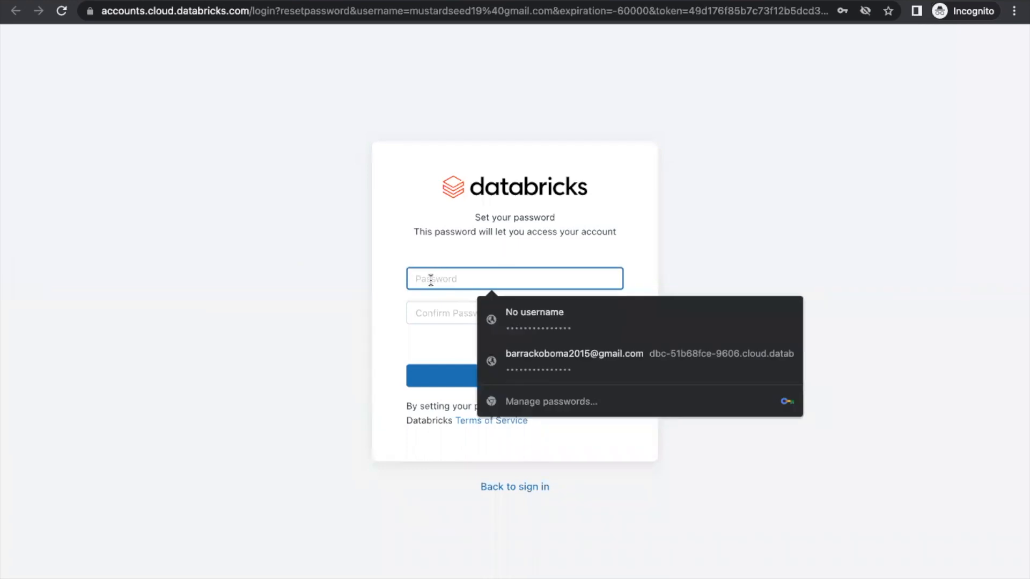
type("•••")
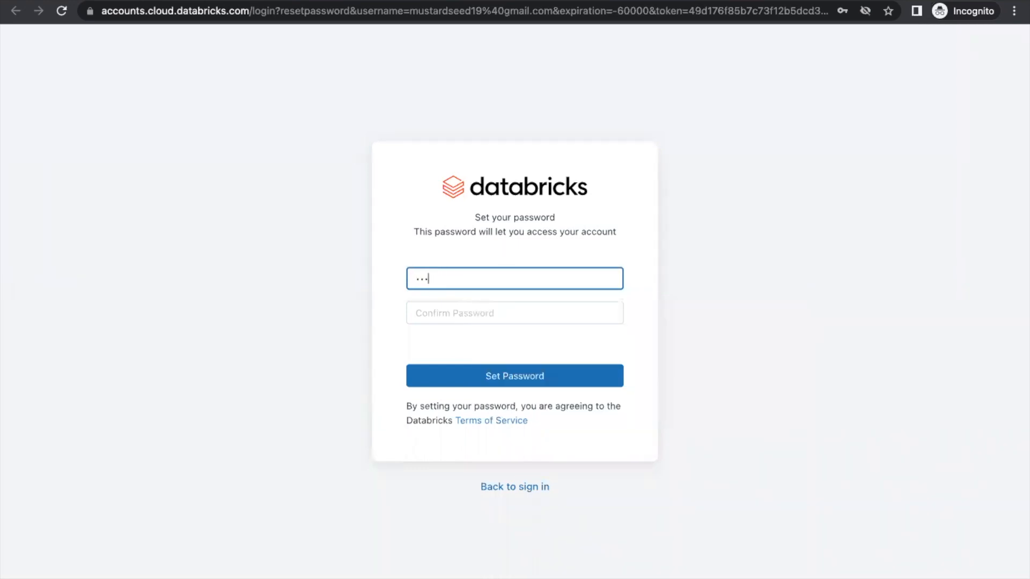
type("••••••••••••")
left_click(429, 311)
type("••")
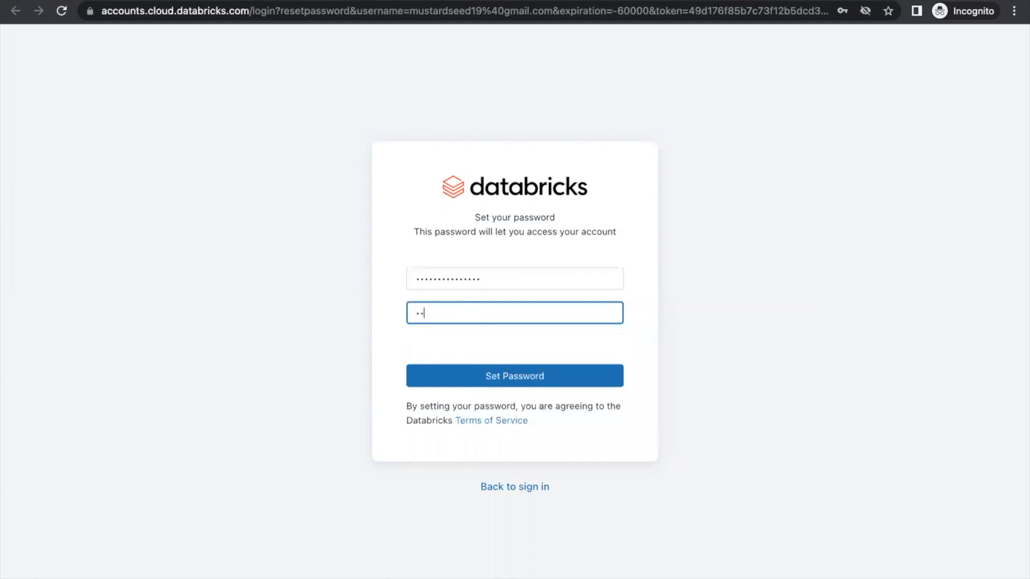
type("•••••••••••••")
left_click(462, 375)
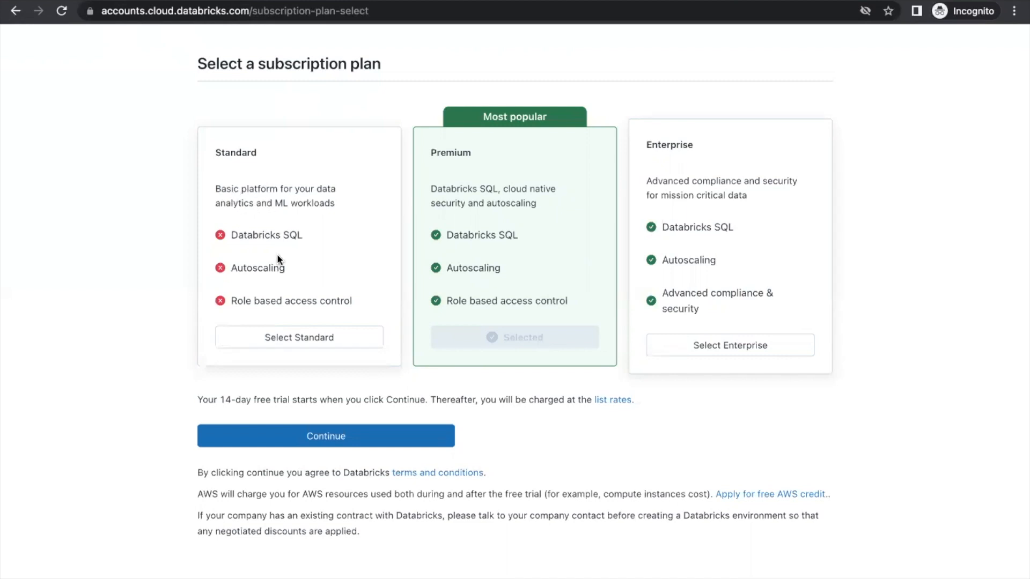
Pick the Standard plan and continue to start the free trial
left_click(263, 348)
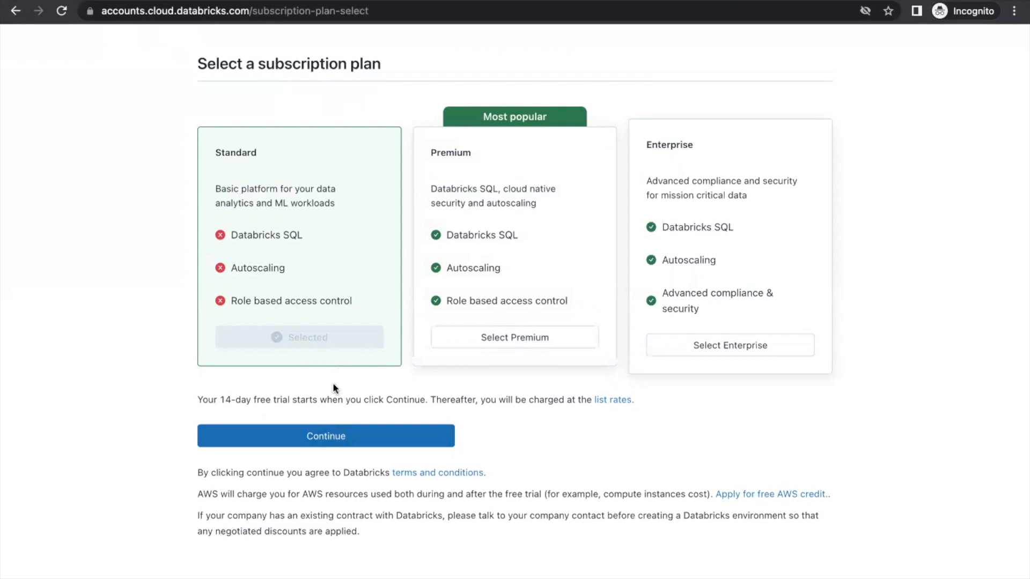
left_click(307, 436)
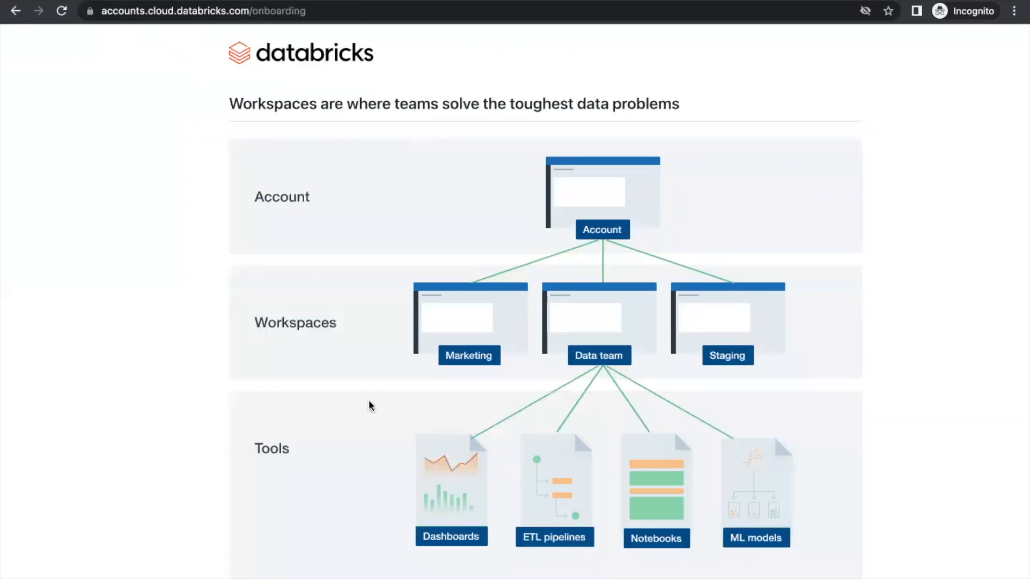
Begin workspace onboarding with Get started to reach the prerequisites checklist
scroll(368, 400, "down", 3)
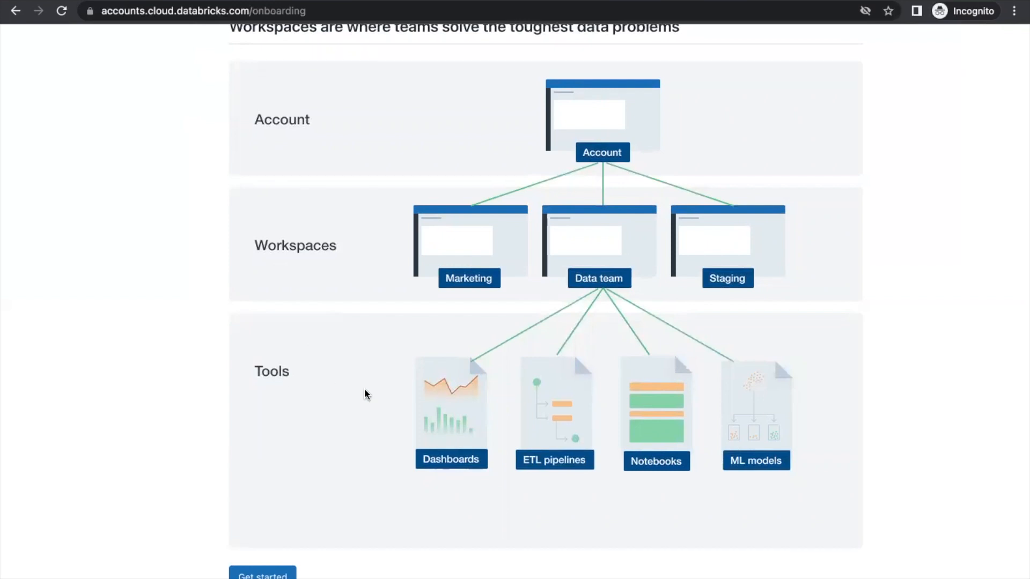
left_click(262, 575)
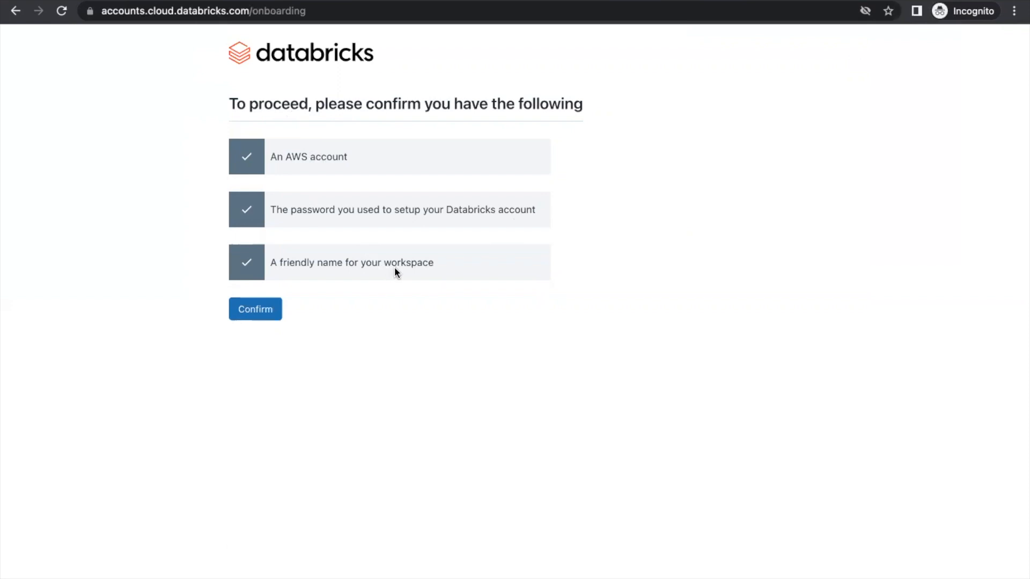
Confirm having an AWS account, the account password and a workspace name
left_click(267, 314)
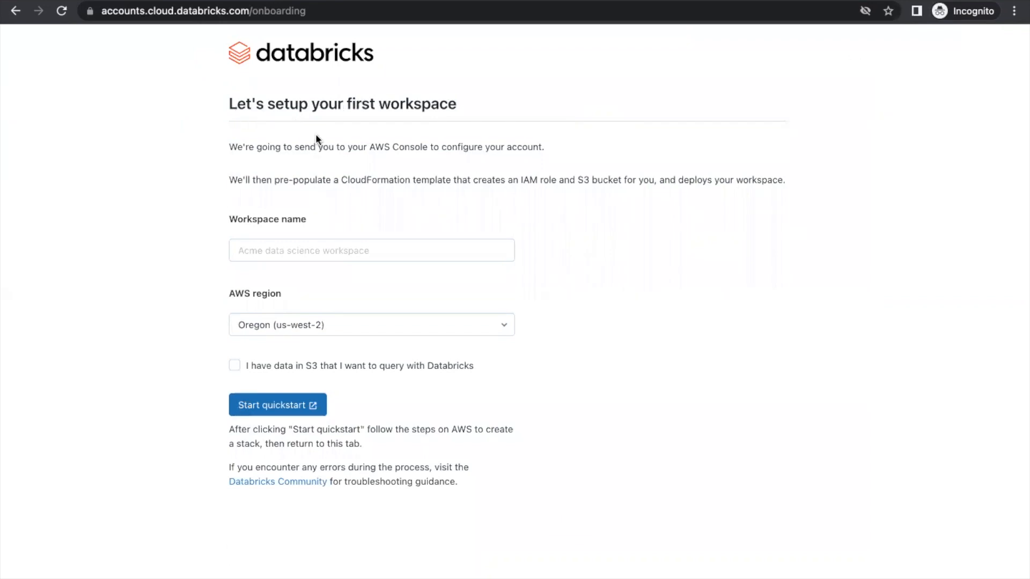
mouse_move(563, 577)
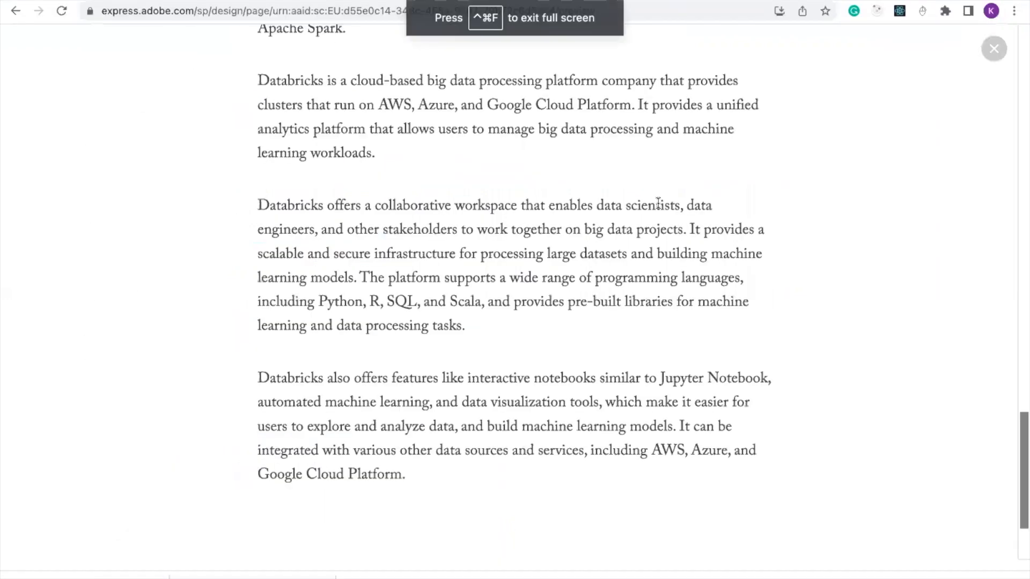
Scroll back and forth through the Adobe Express project agenda slides
scroll(658, 203, "down", 5)
scroll(658, 203, "up", 10)
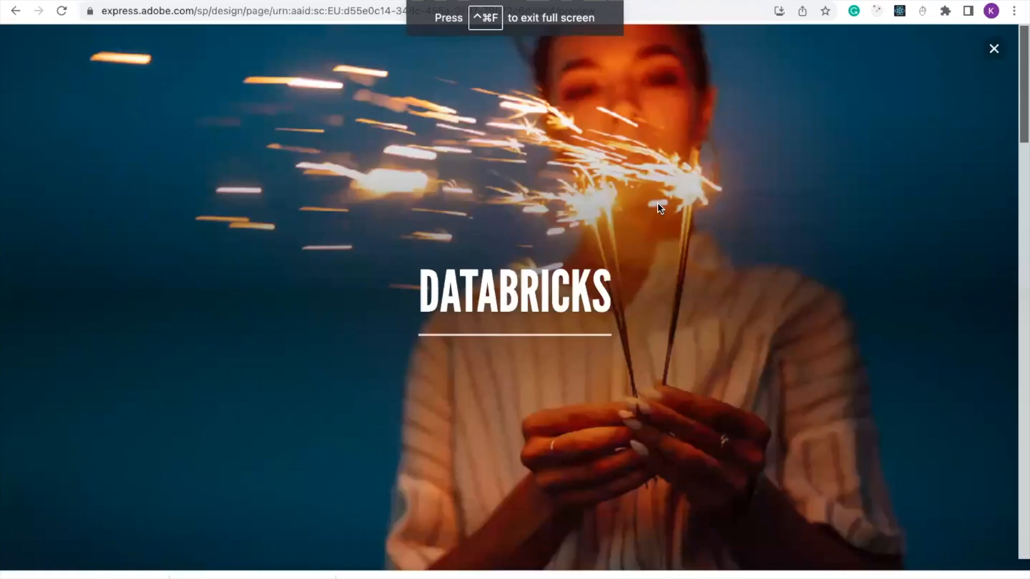
scroll(657, 204, "down", 5)
scroll(659, 207, "down", 8)
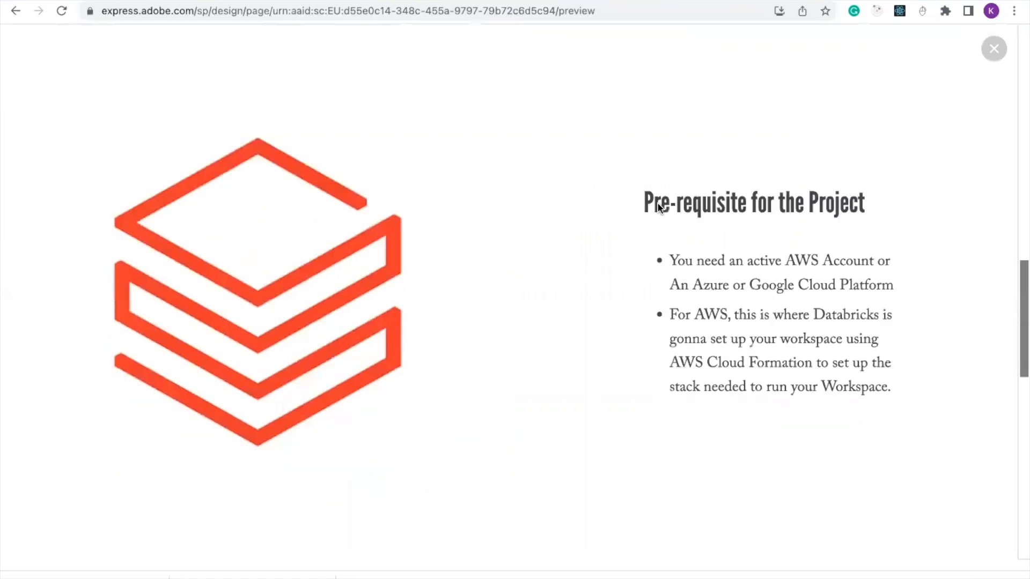
scroll(659, 207, "up", 7)
scroll(660, 202, "up", 2)
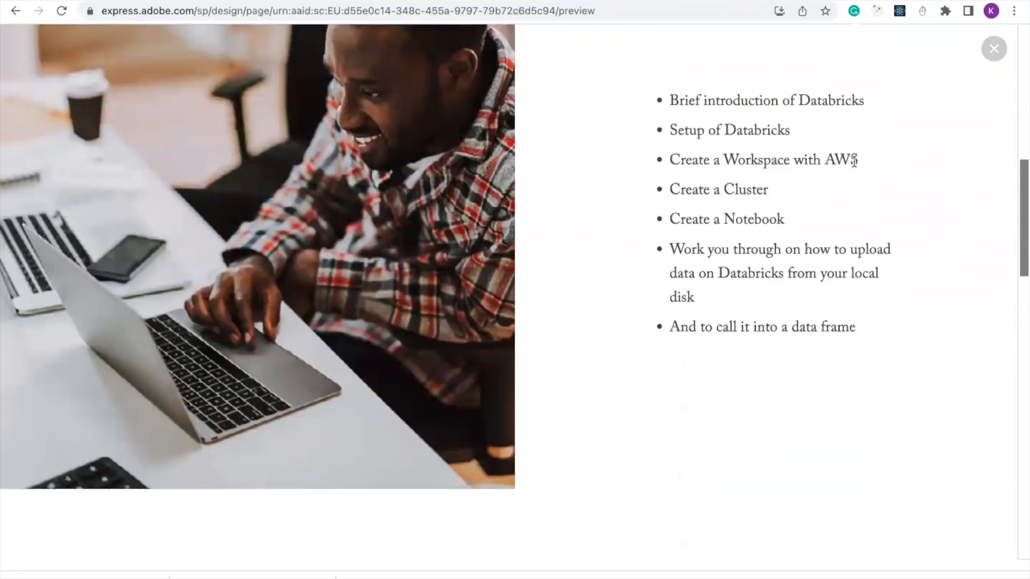
Switch back to the Account Console - Databricks Chrome window from the Dock
mouse_move(490, 574)
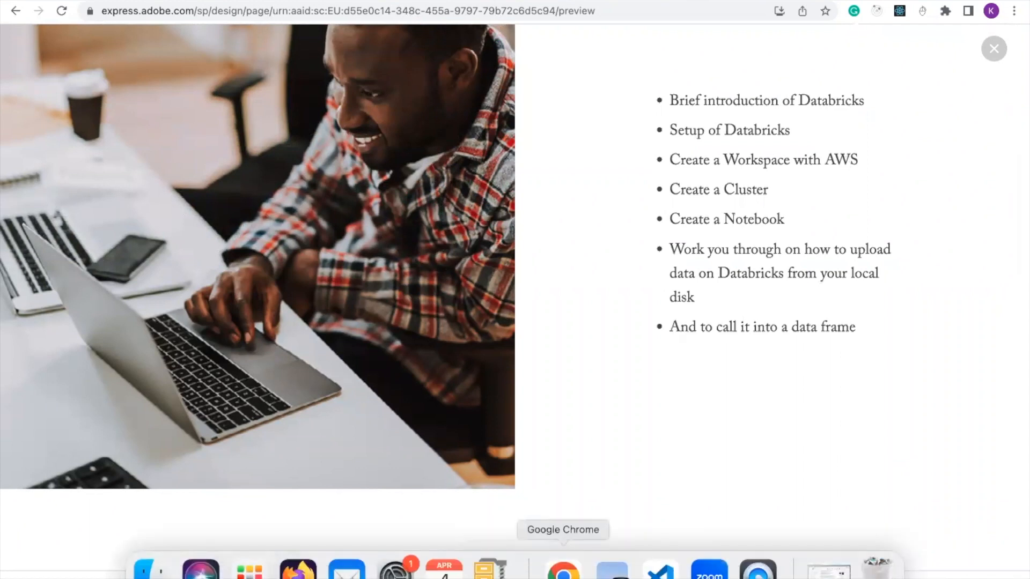
right_click(563, 569)
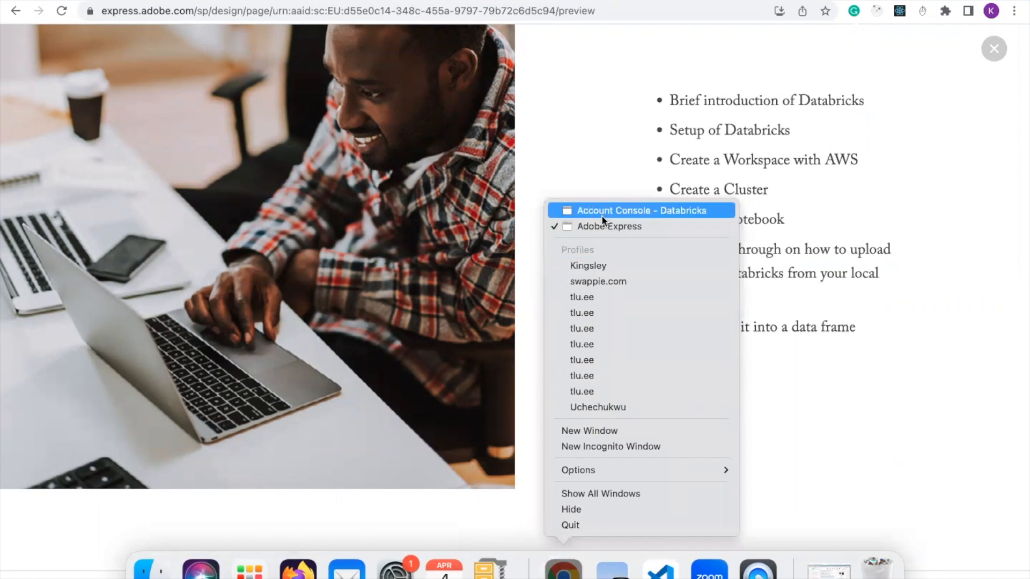
left_click(600, 214)
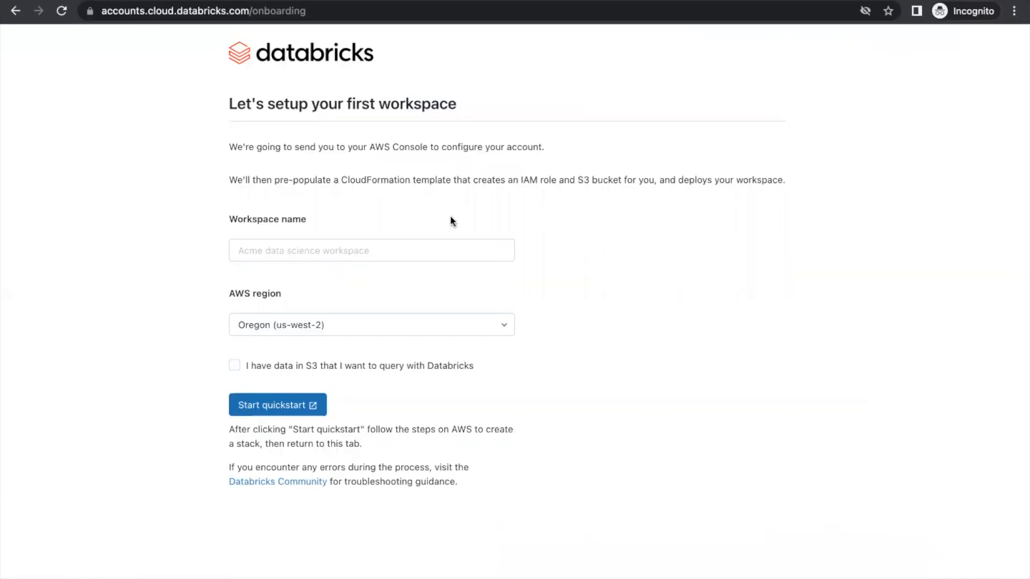
Name the workspace 'kinzorize' in region Oregon (us-west-2) and launch the AWS quickstart
left_click(315, 247)
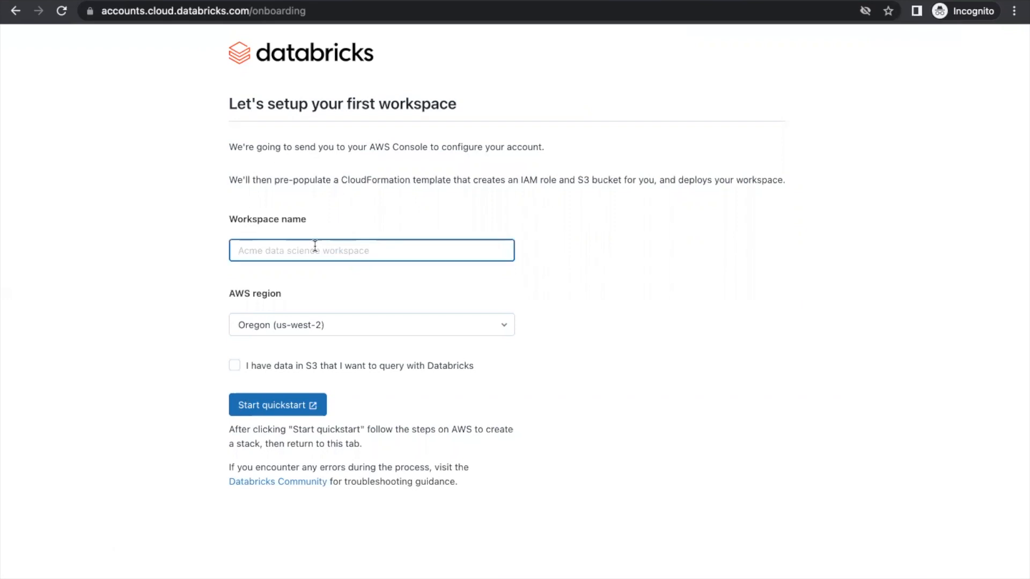
type("kinzorize")
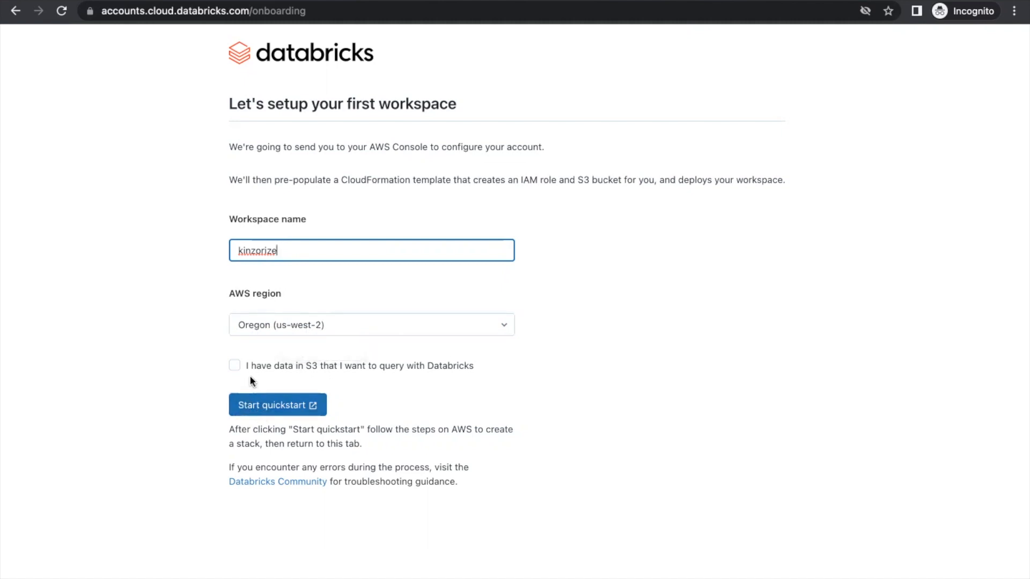
left_click(260, 408)
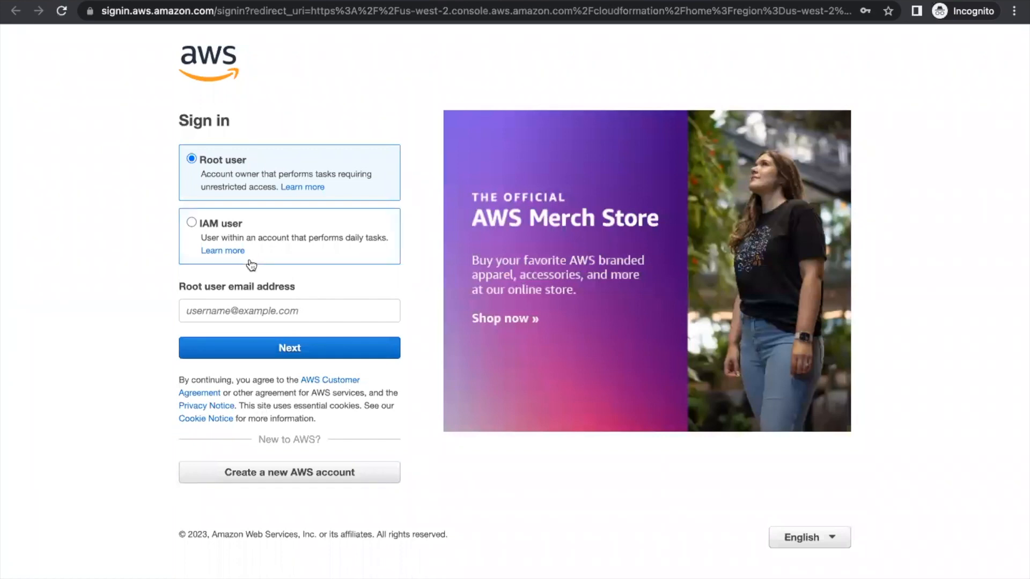
Sign in to AWS as root user with the account e-mail and pass the captcha check
left_click(242, 310)
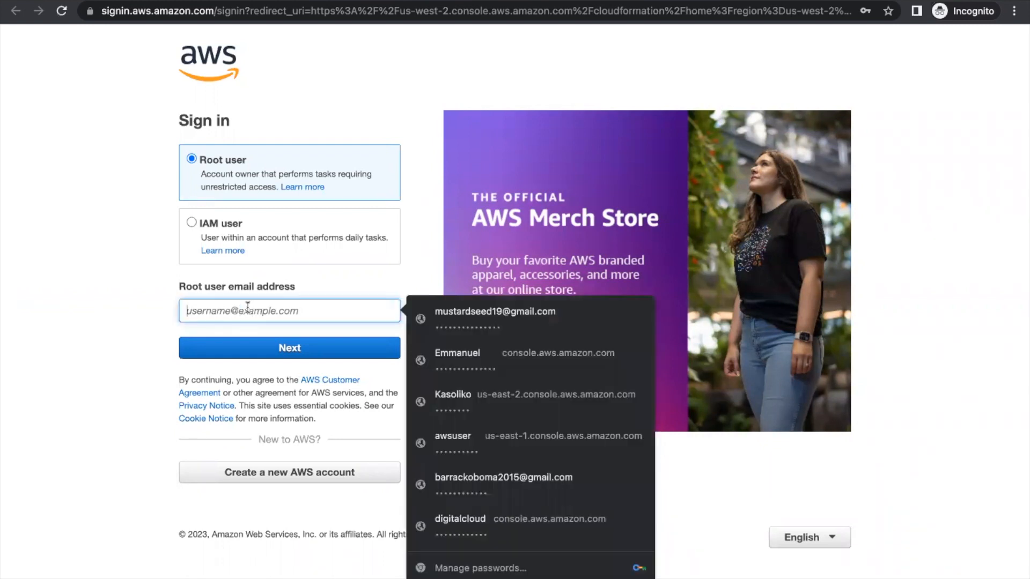
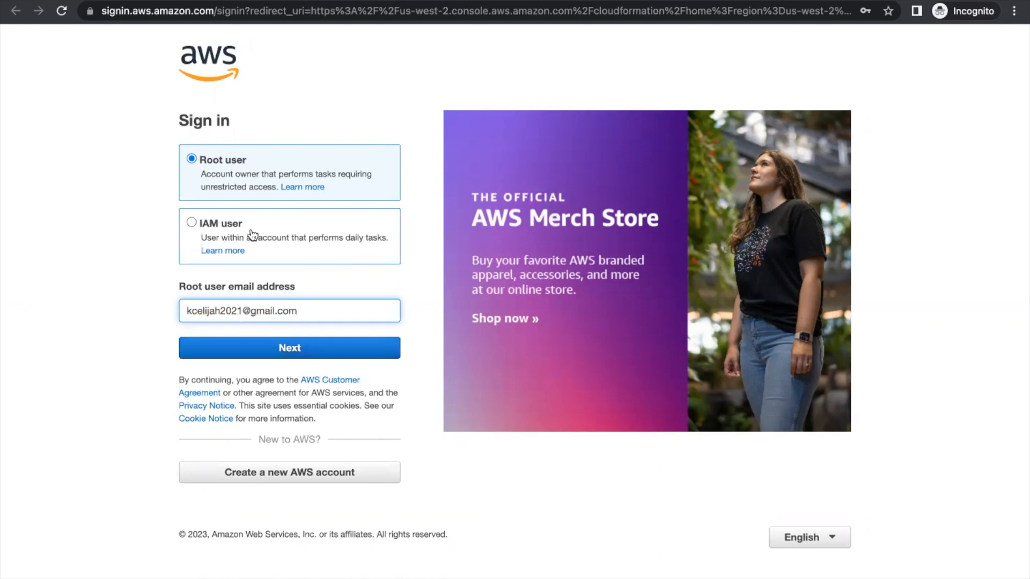
left_click(282, 350)
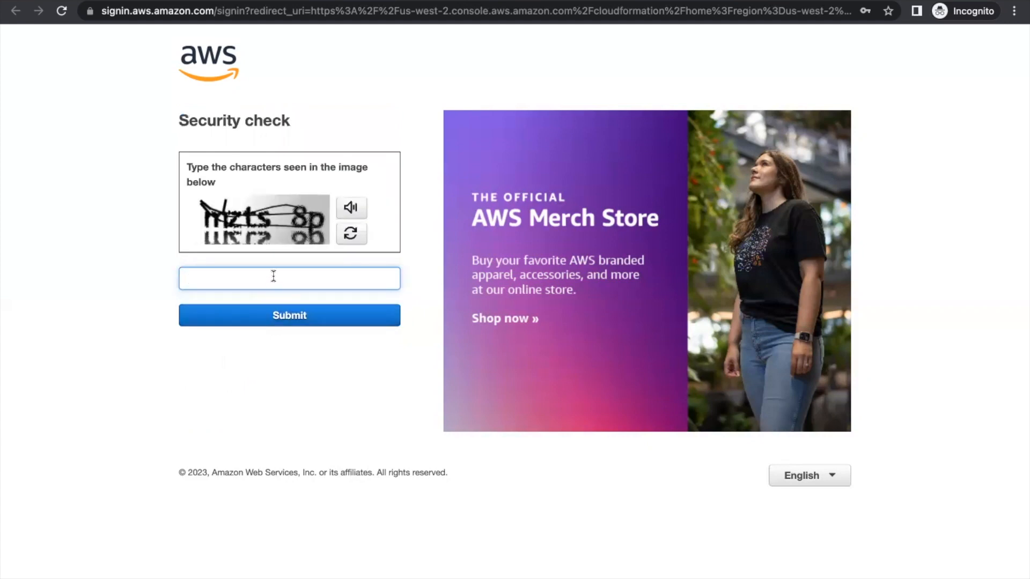
type("mzts8p")
left_click(268, 321)
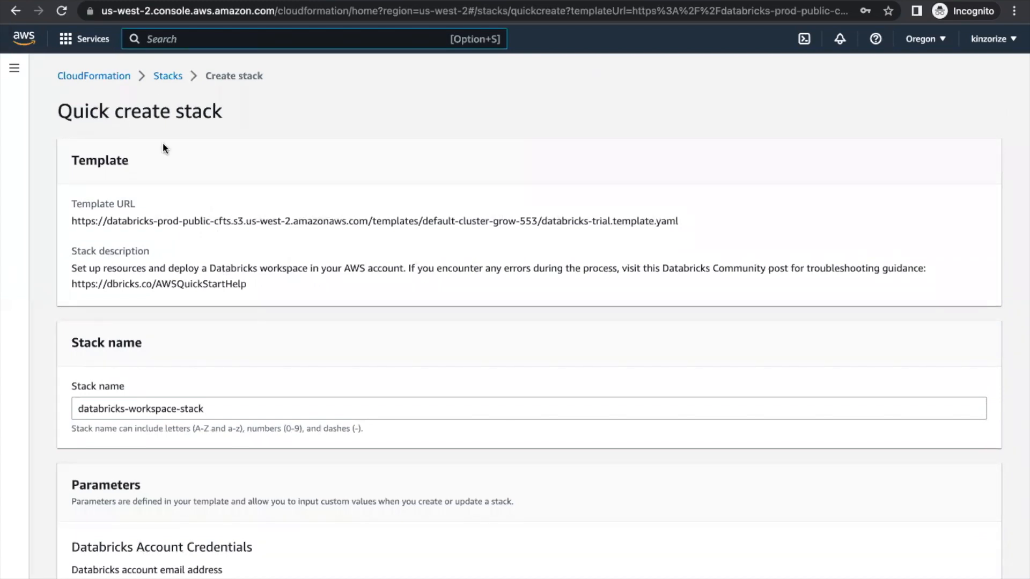
Enter the Databricks account password on the Quick create stack form
scroll(166, 280, "down", 3)
scroll(166, 278, "down", 5)
scroll(166, 277, "down", 3)
scroll(166, 277, "down", 2)
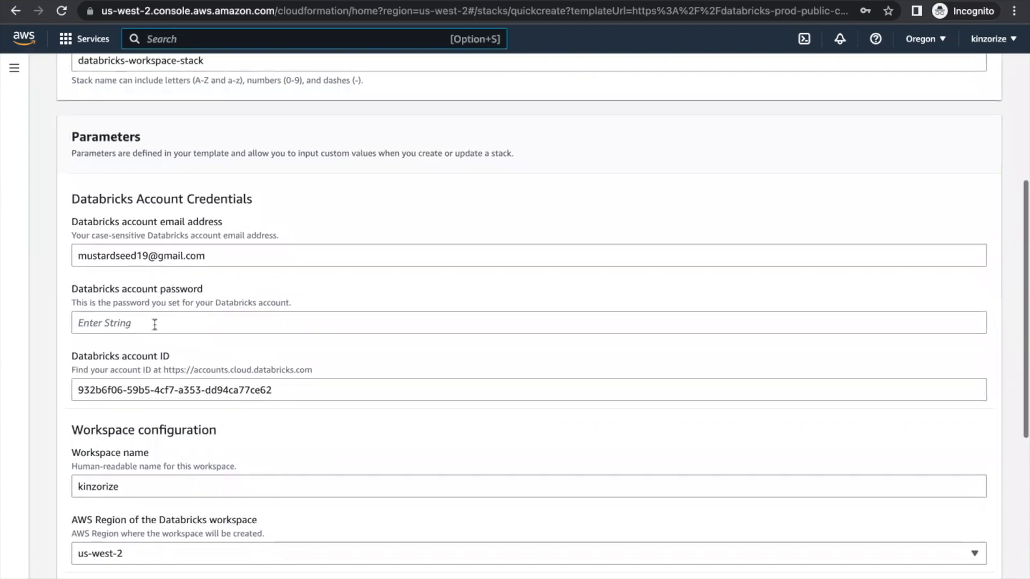
left_click(144, 329)
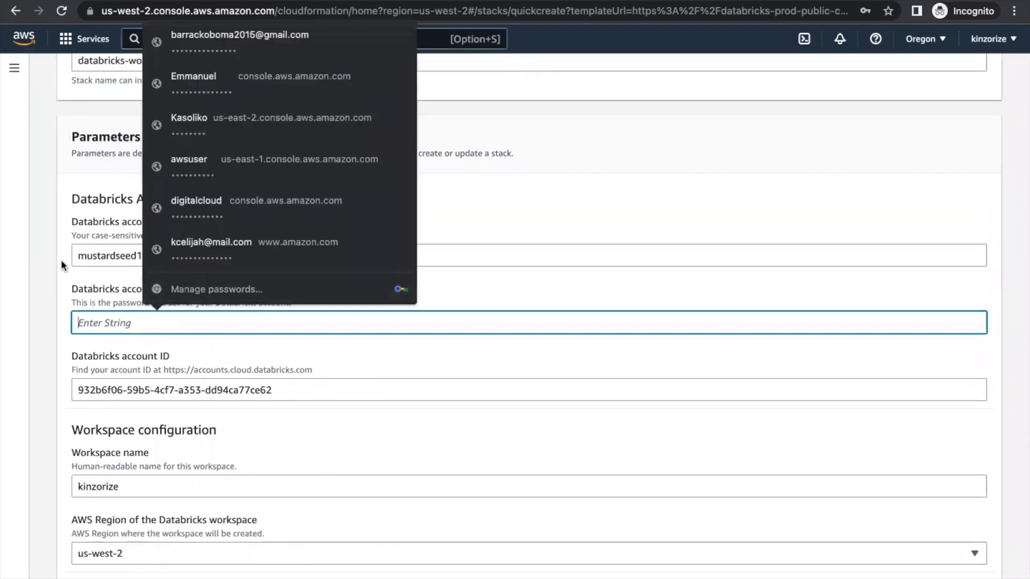
type("••••")
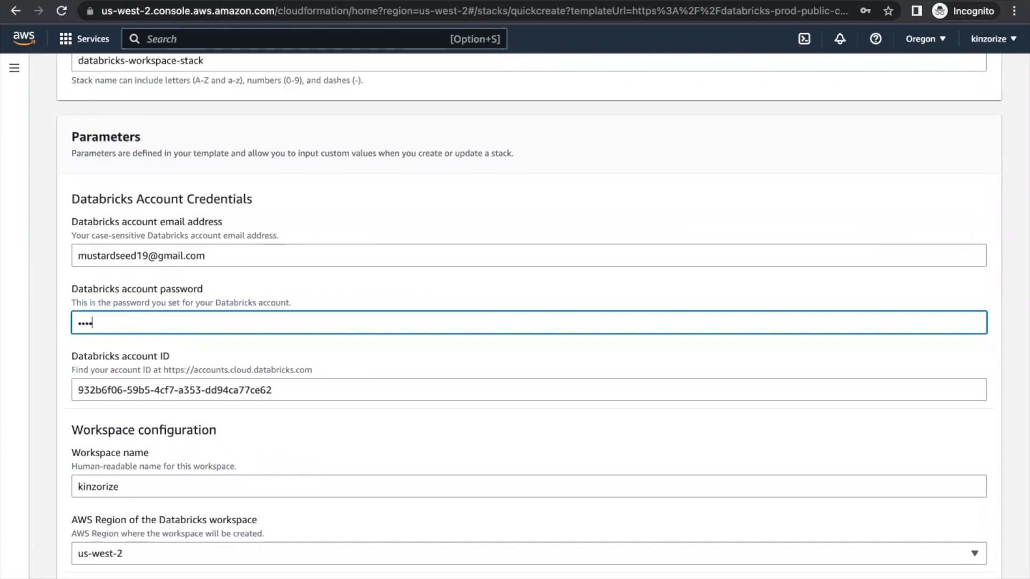
type("•••••••••••")
Acknowledge that IAM resources may be created and submit the stack
scroll(124, 434, "down", 1)
scroll(124, 434, "down", 2)
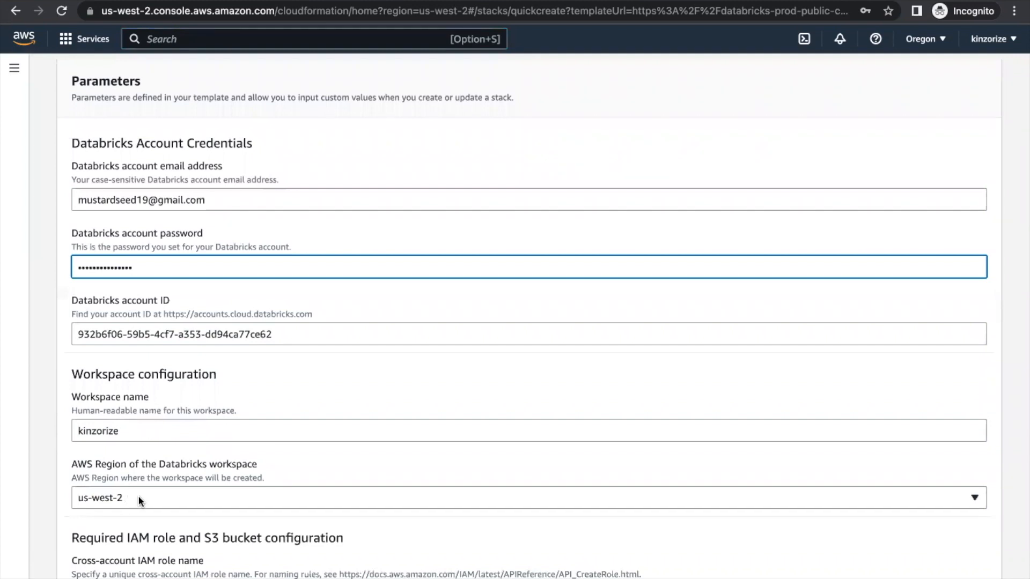
scroll(129, 496, "down", 2)
scroll(139, 498, "down", 3)
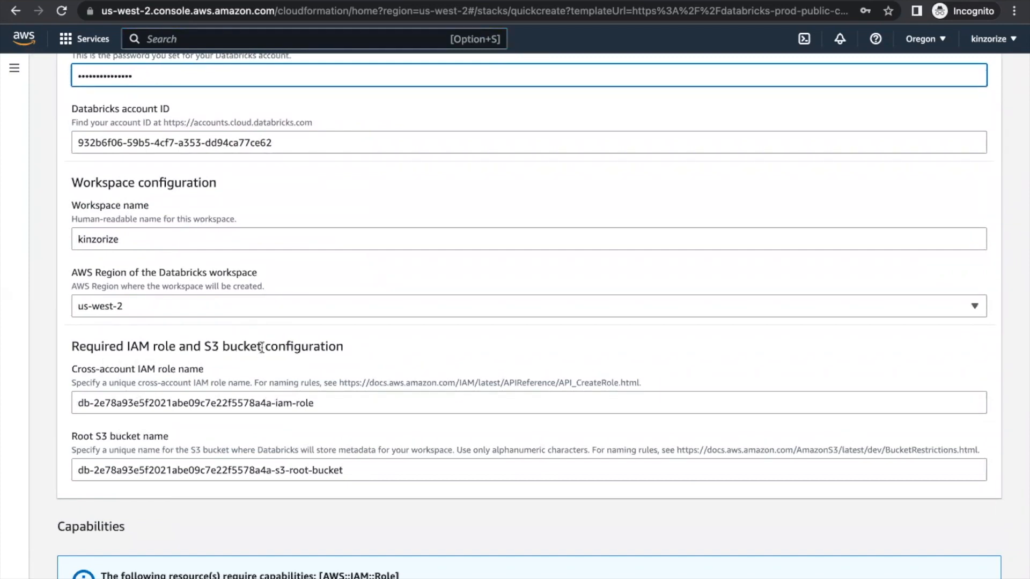
scroll(262, 352, "down", 3)
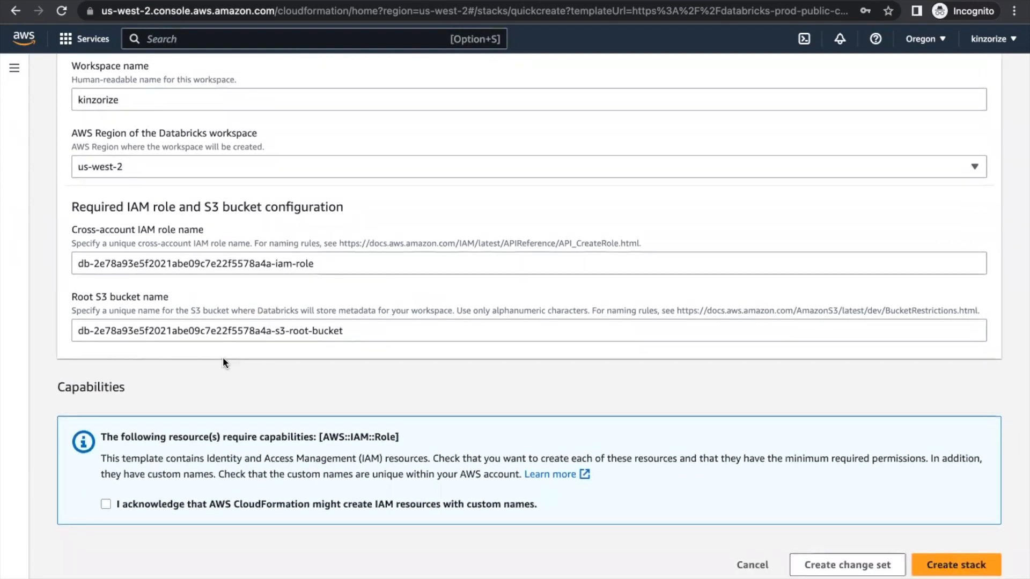
scroll(223, 357, "up", 4)
scroll(223, 357, "up", 9)
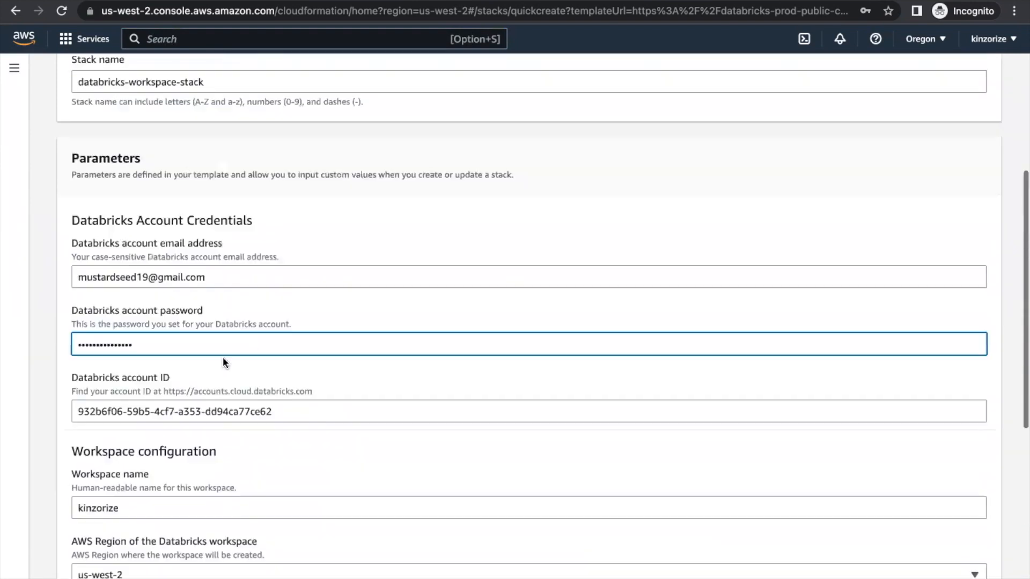
scroll(223, 356, "down", 12)
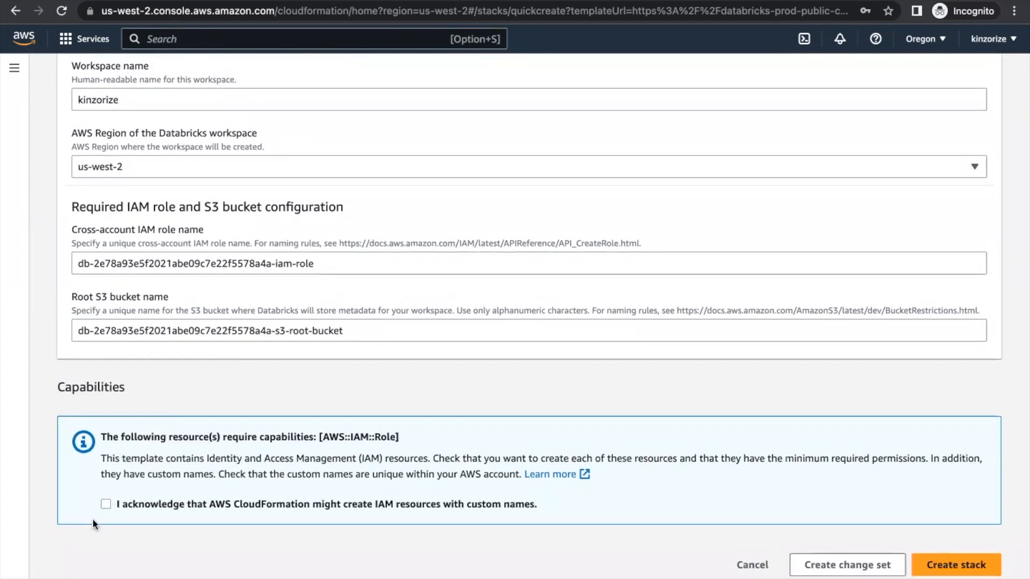
left_click(107, 506)
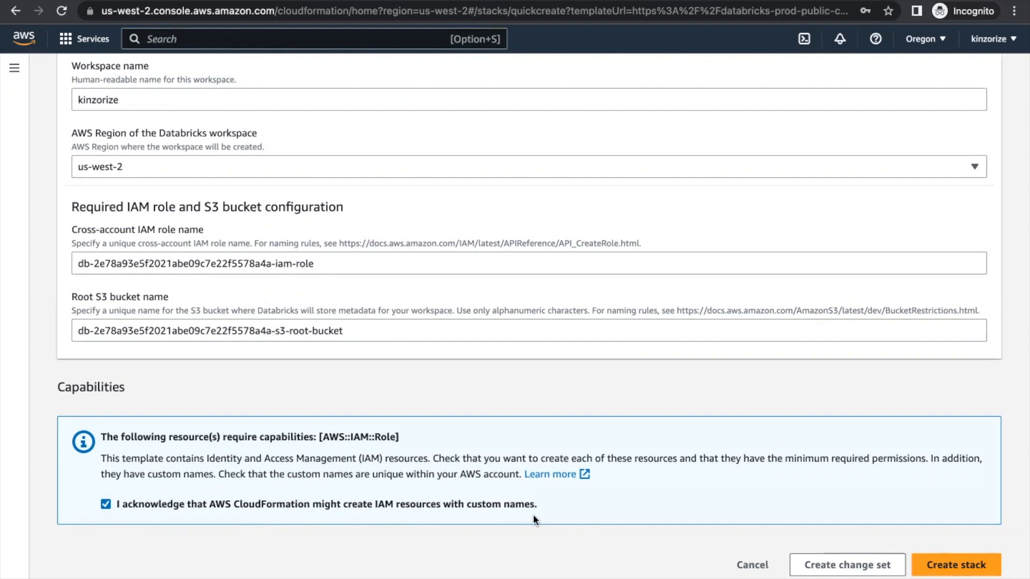
left_click(939, 572)
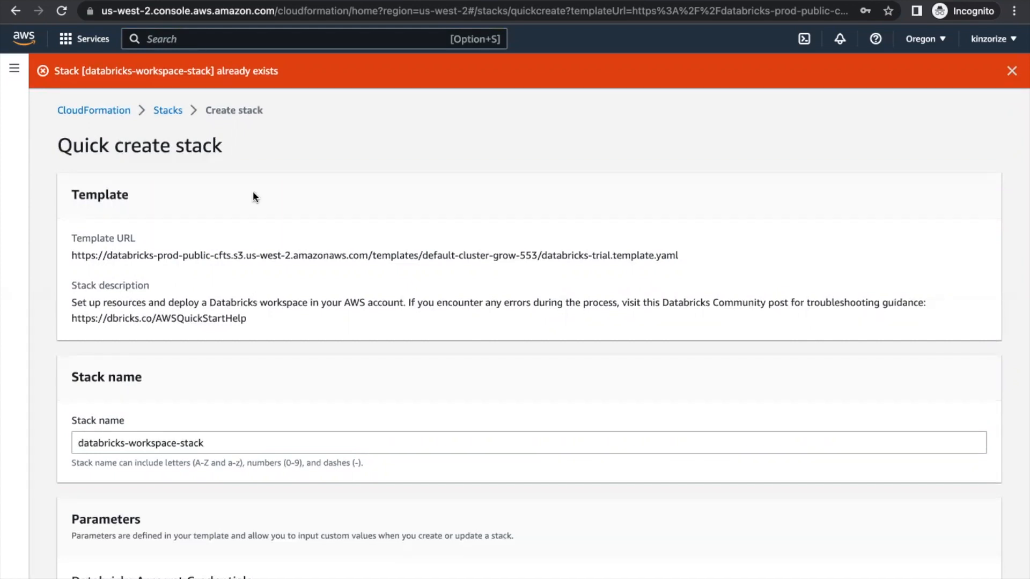
Retry creating the stack, then open the Stacks list showing databricks-workspace-stack as DELETE_FAILED
scroll(577, 297, "down", 15)
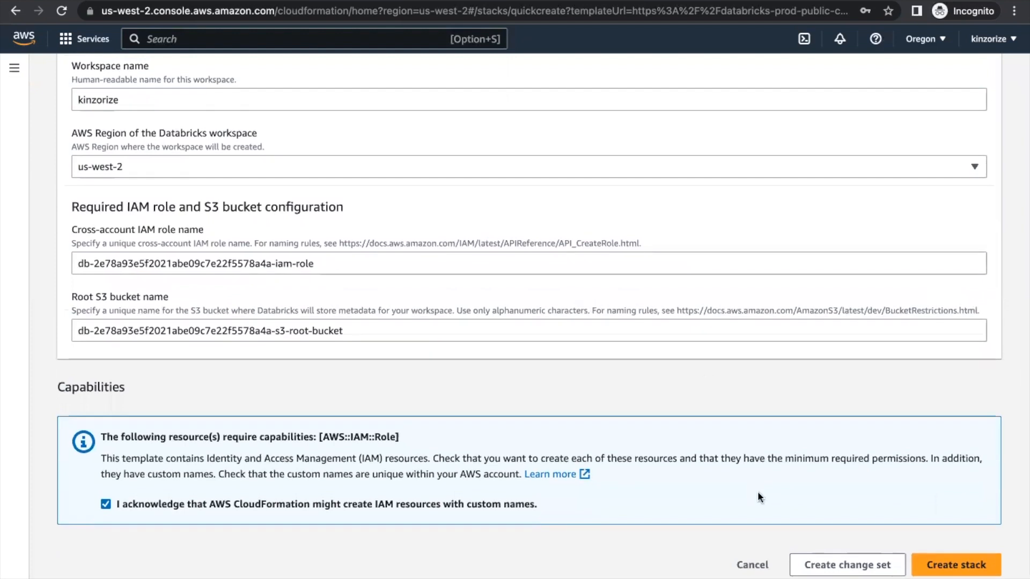
left_click(954, 572)
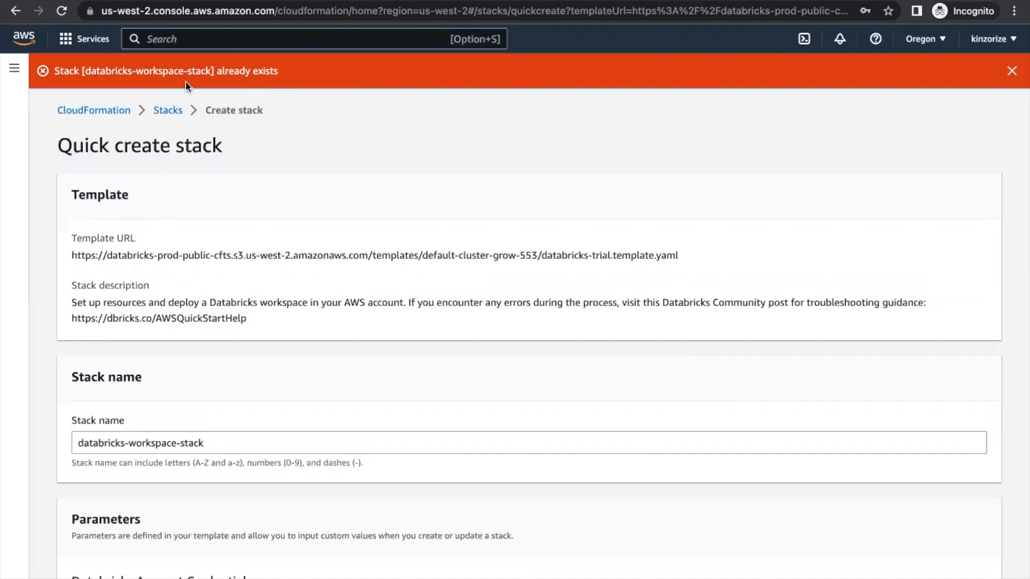
left_click(12, 65)
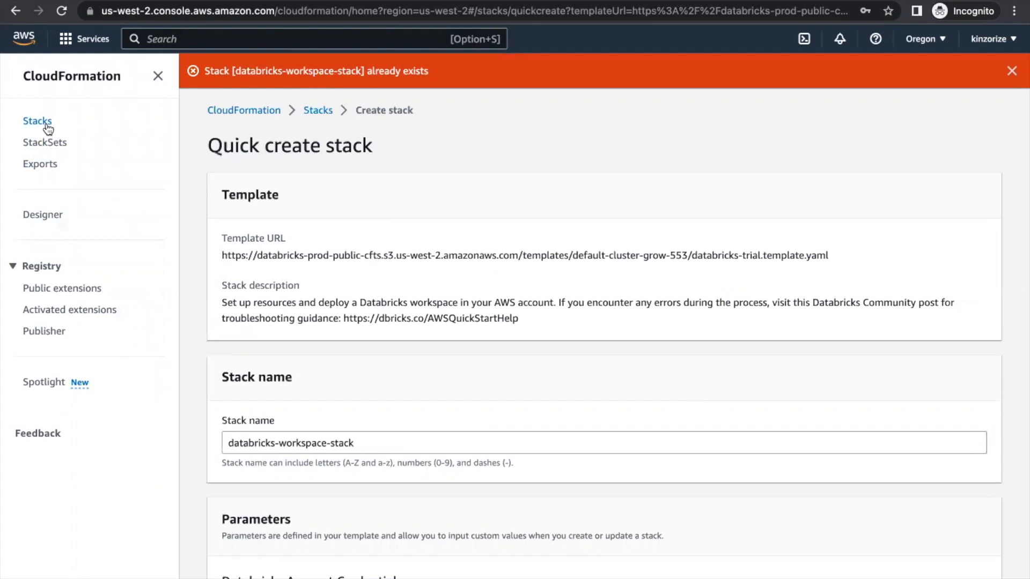
left_click(48, 129)
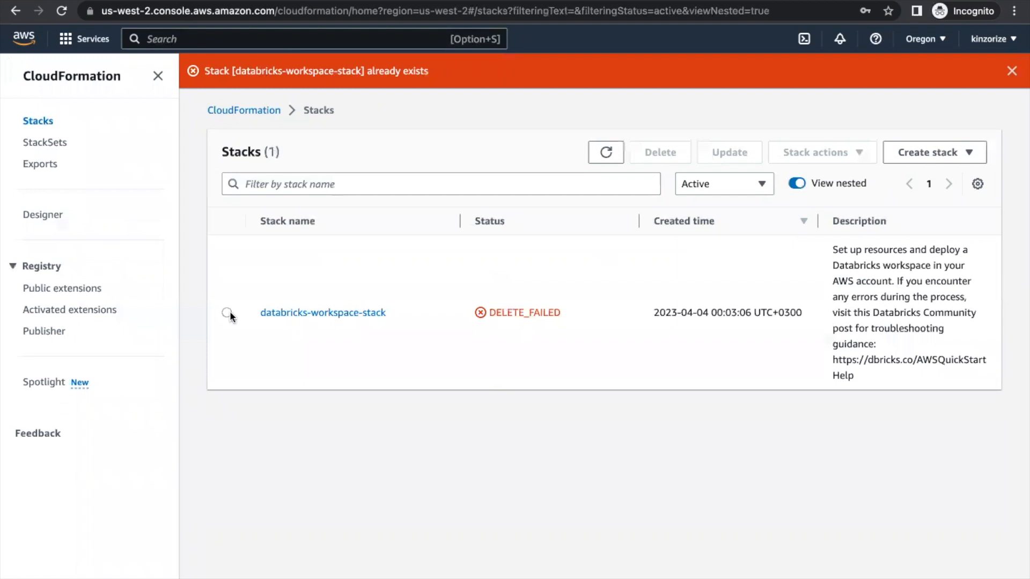
Delete databricks-workspace-stack, retaining assetsS3Bucket, confirming the deletion twice
left_click(228, 313)
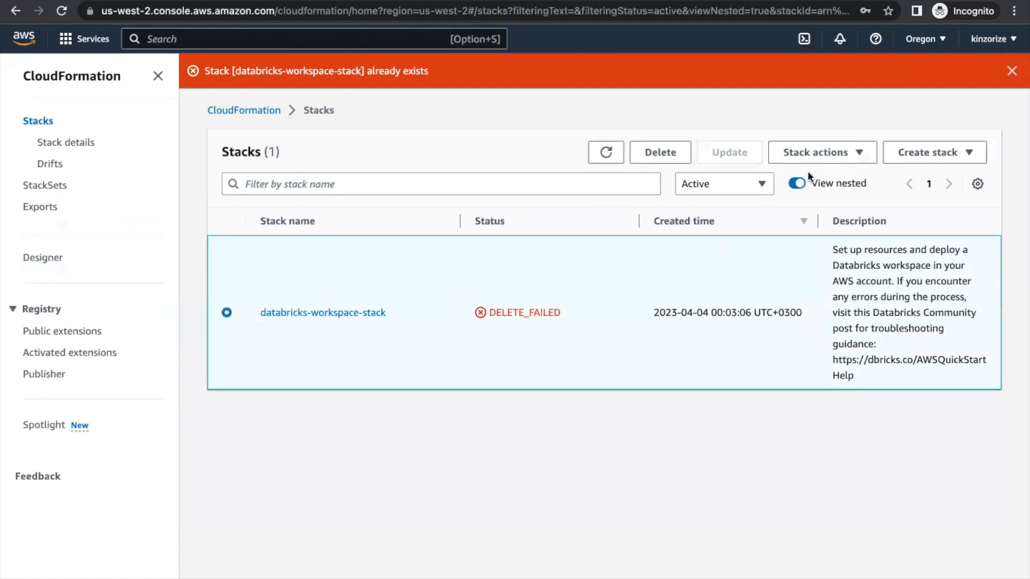
left_click(664, 156)
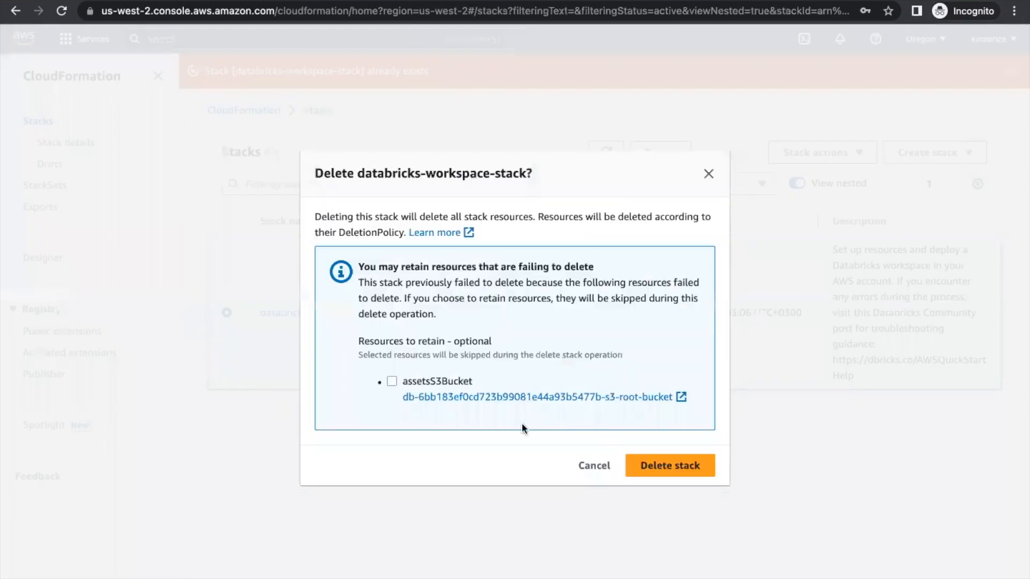
left_click(391, 382)
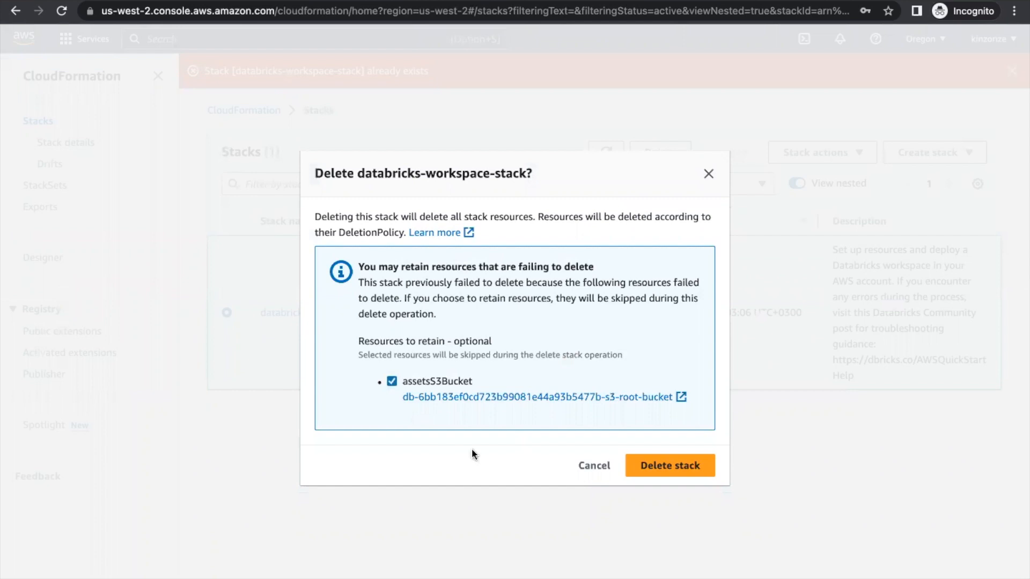
left_click(652, 465)
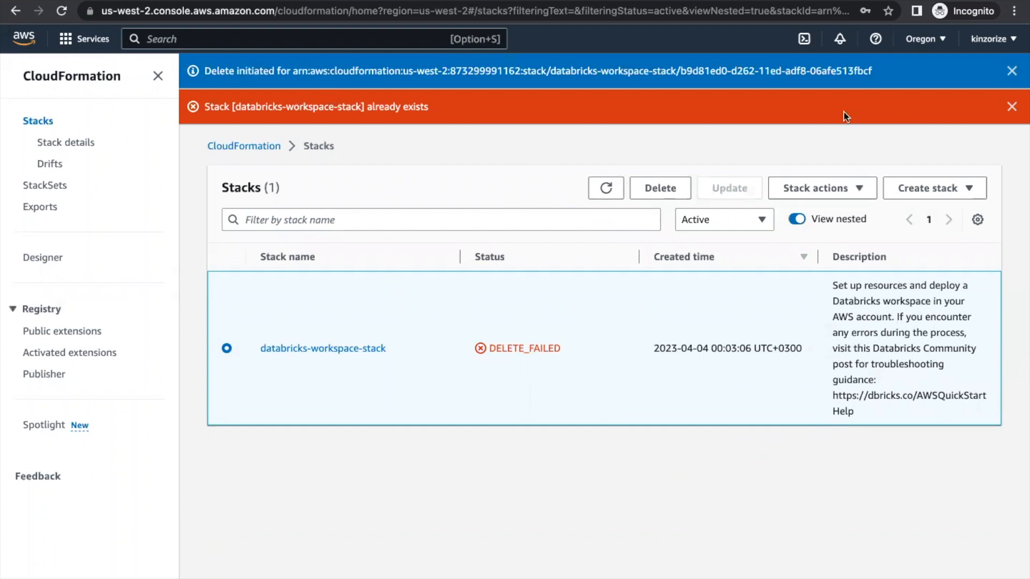
left_click(1013, 107)
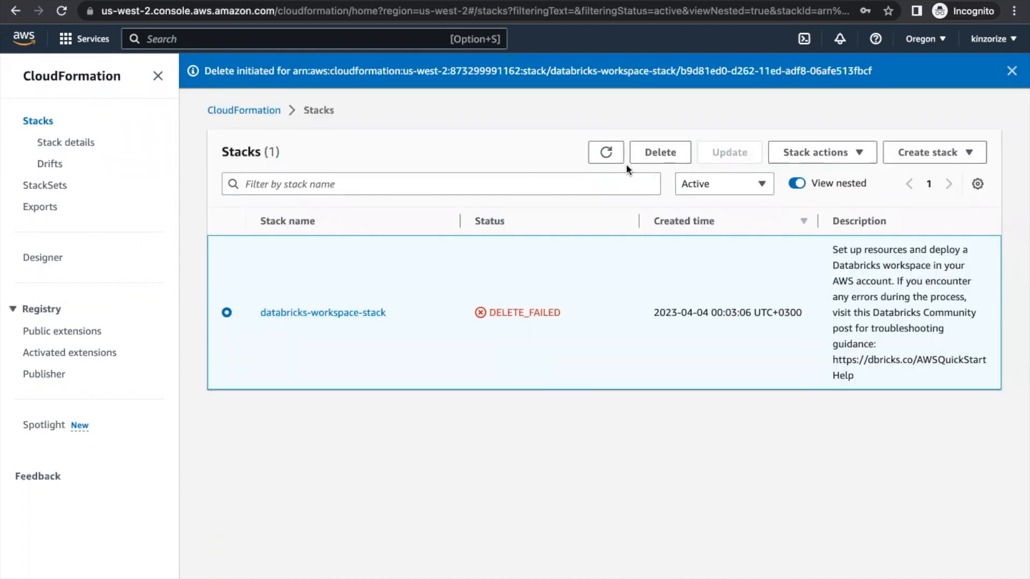
left_click(667, 152)
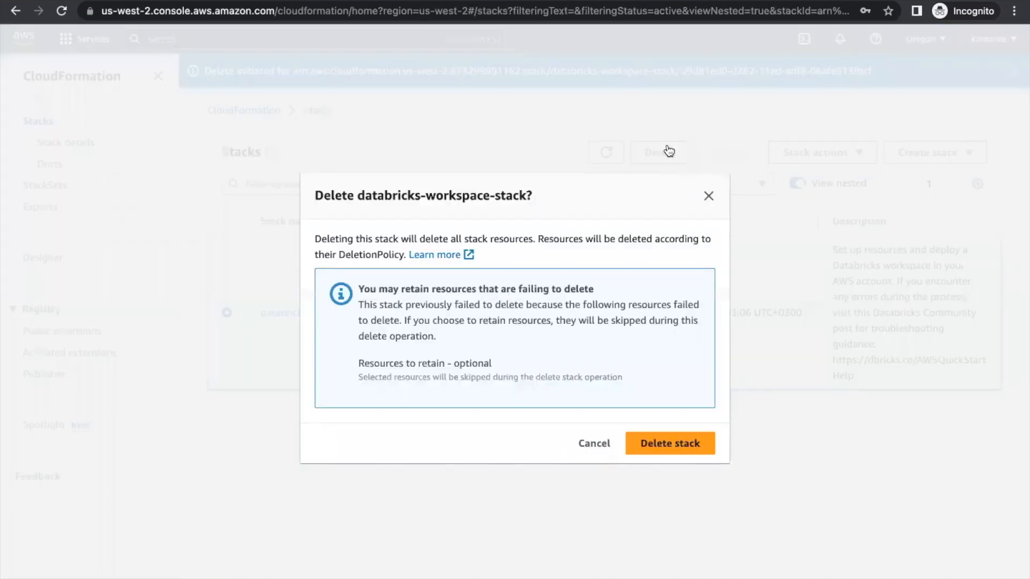
left_click(665, 441)
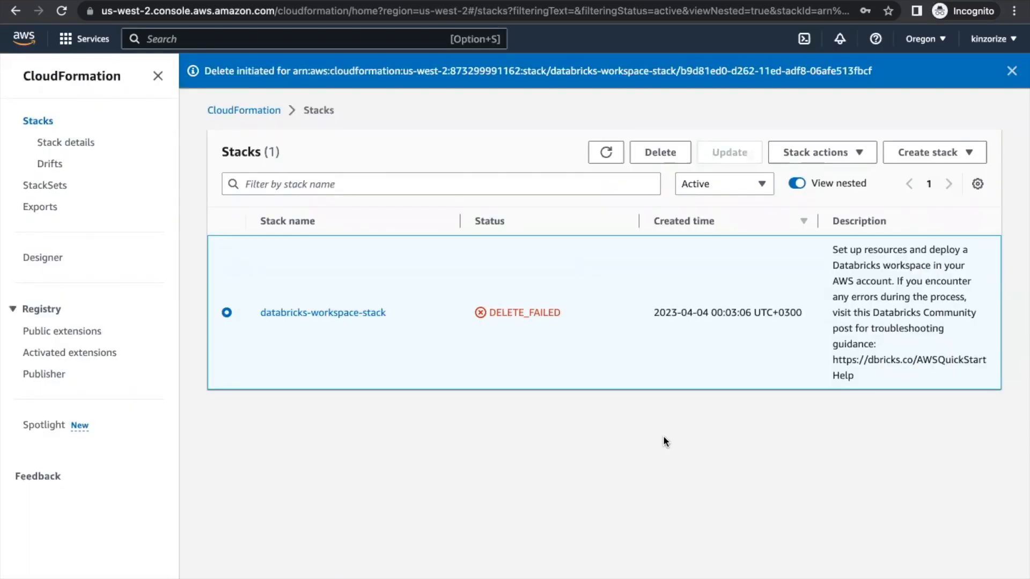
Reload the empty stacks list and go back to the Quick create stack page
left_click(62, 12)
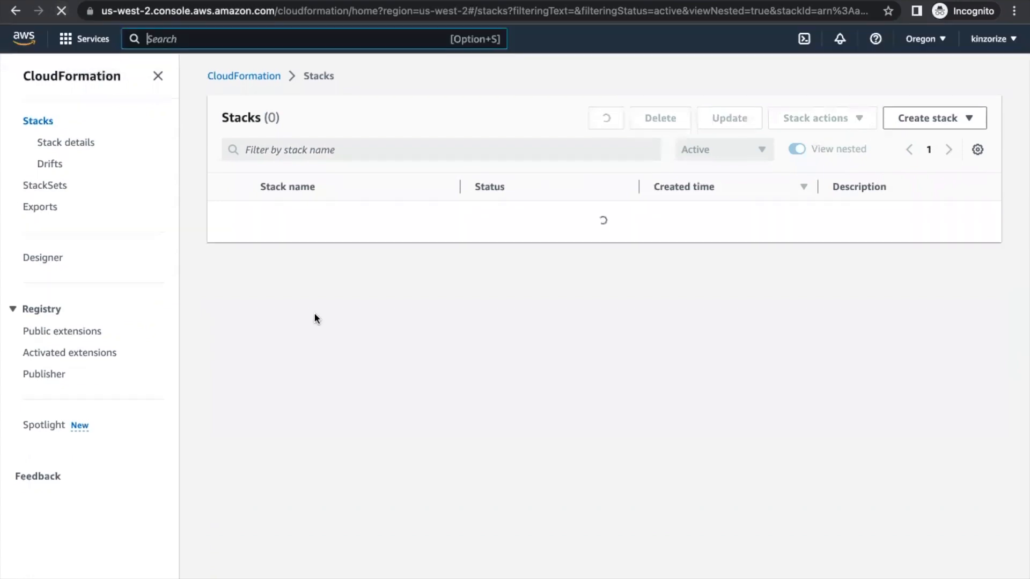
left_click(14, 12)
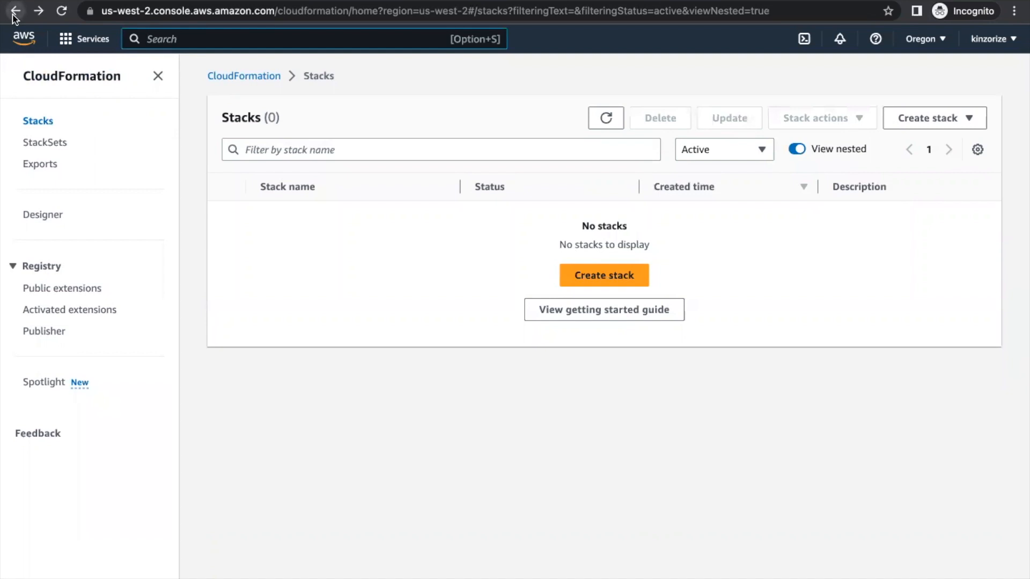
left_click(15, 12)
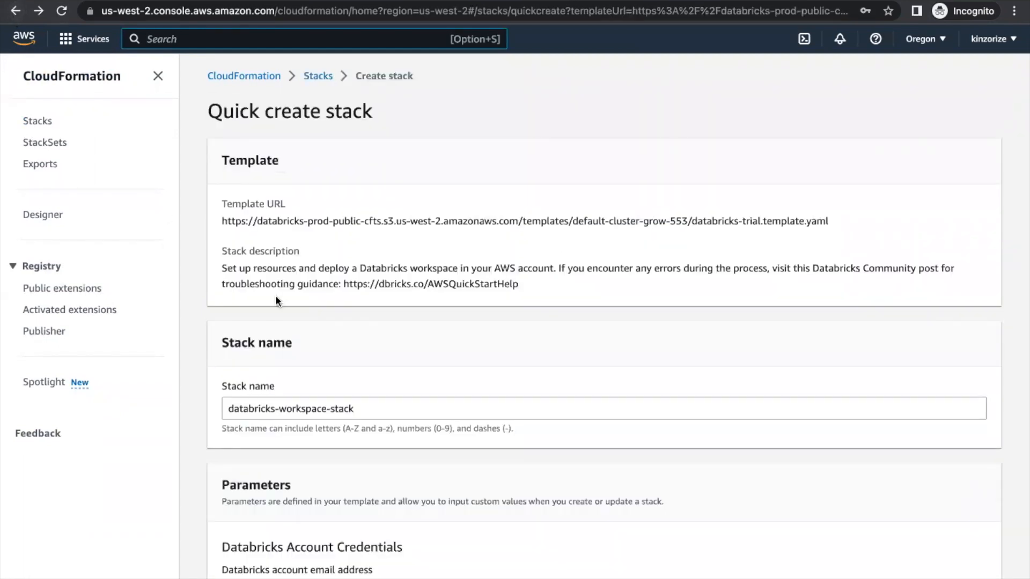
Fill in the Databricks account password field on the quick-create form
scroll(276, 296, "down", 4)
scroll(276, 296, "down", 8)
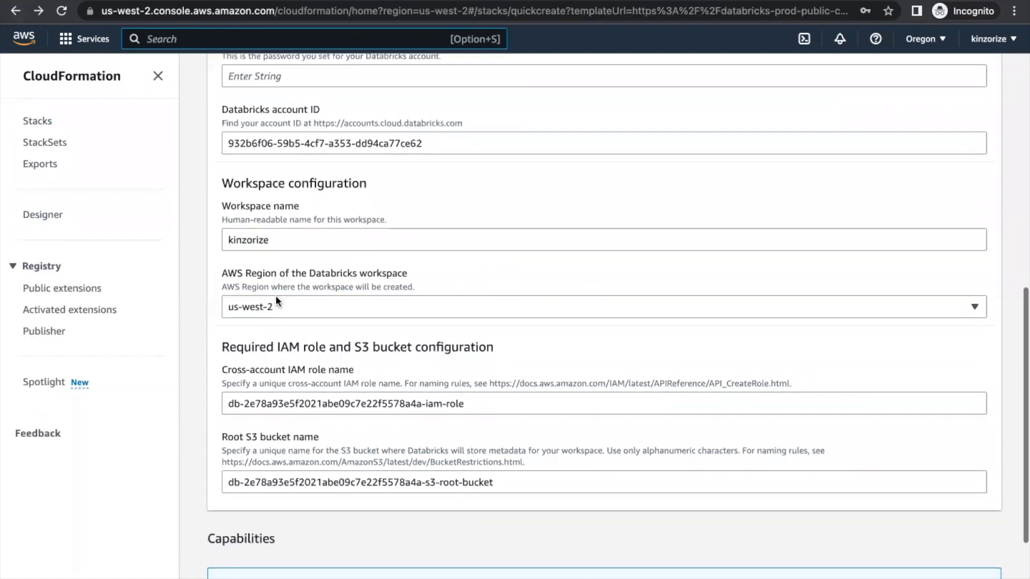
scroll(275, 297, "down", 1)
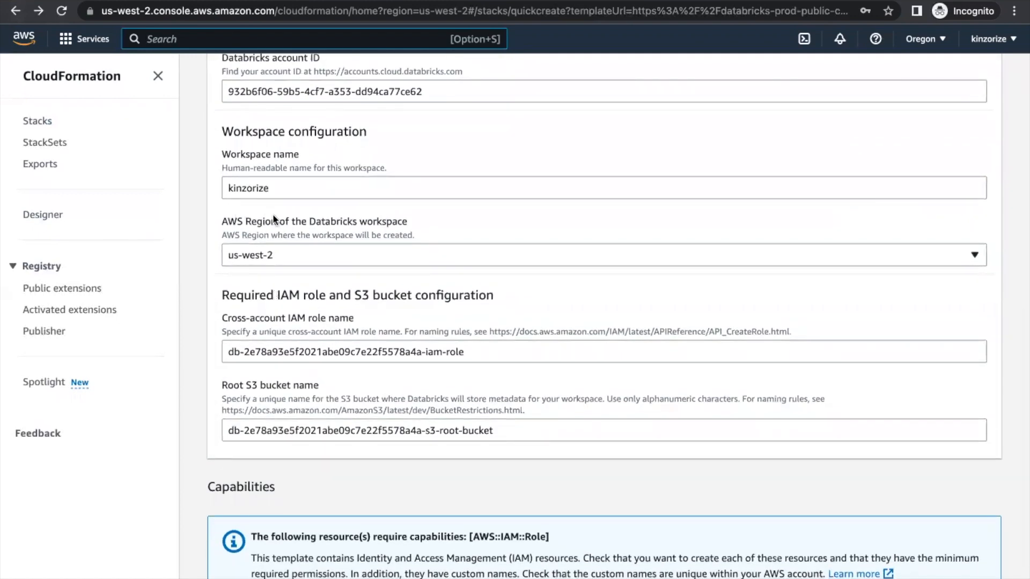
scroll(272, 213, "up", 1)
scroll(299, 280, "down", 2)
scroll(299, 280, "up", 4)
scroll(299, 282, "up", 2)
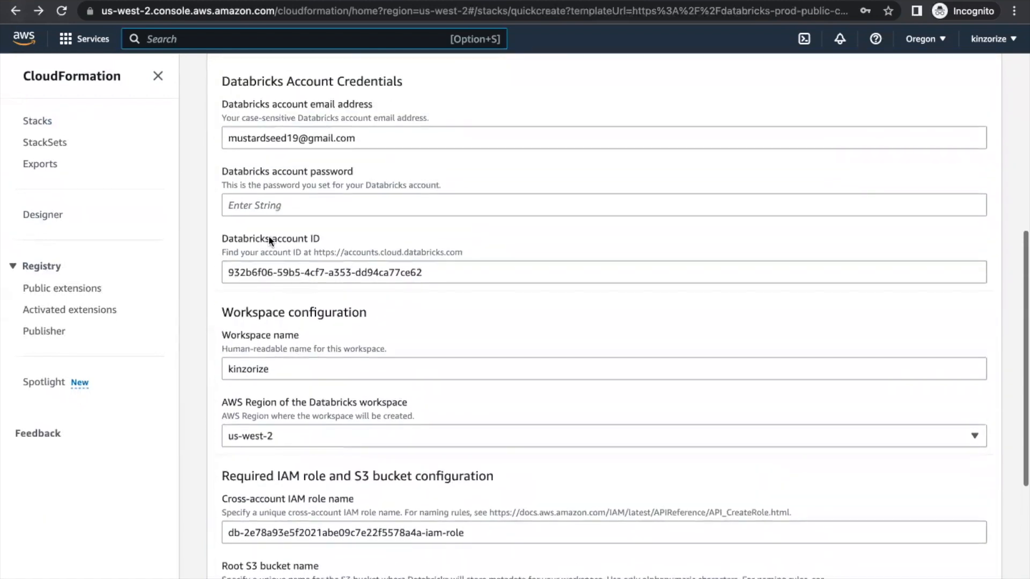
left_click(257, 236)
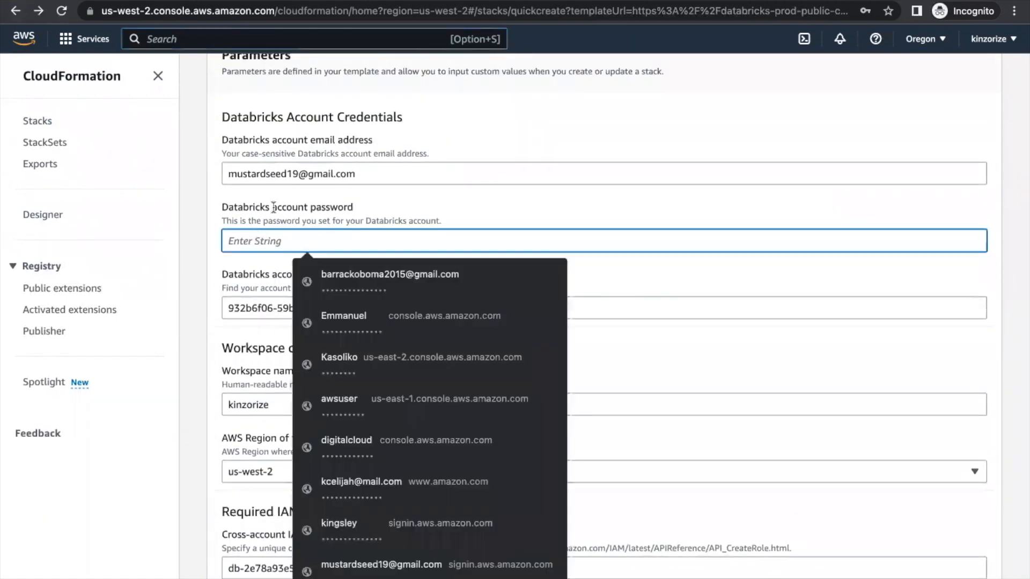
scroll(386, 181, "up", 1)
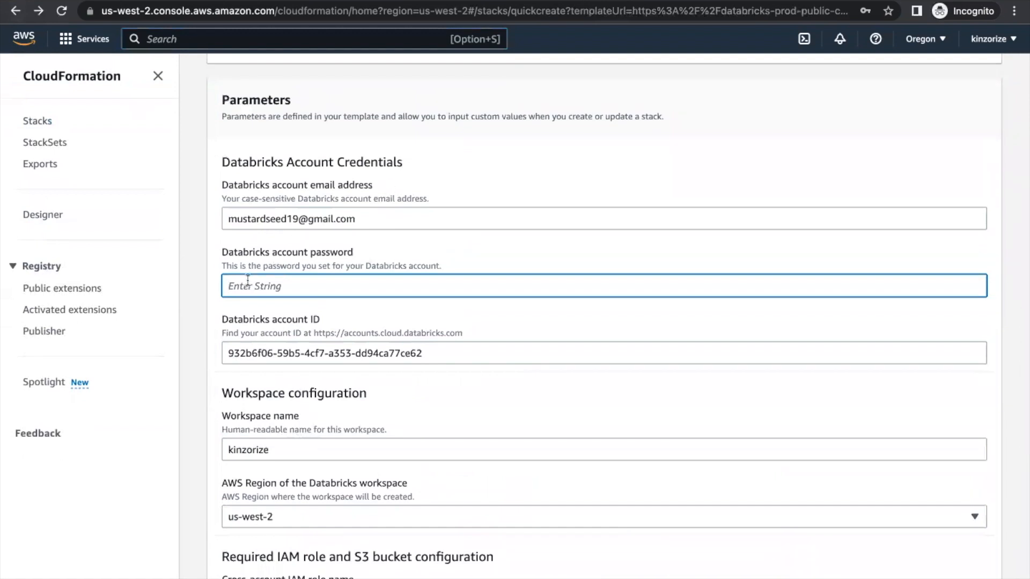
left_click(293, 287)
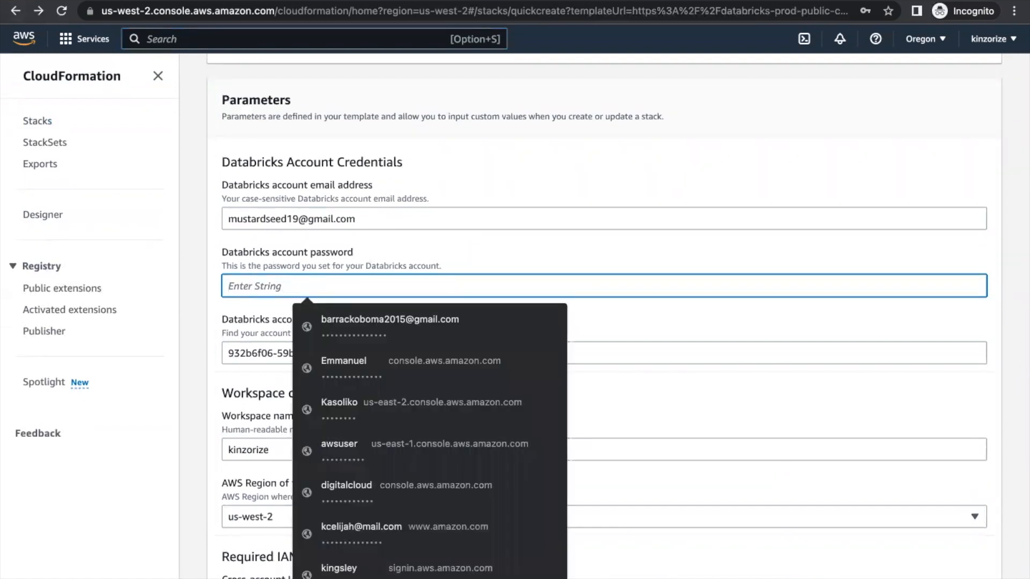
type("•••••••••")
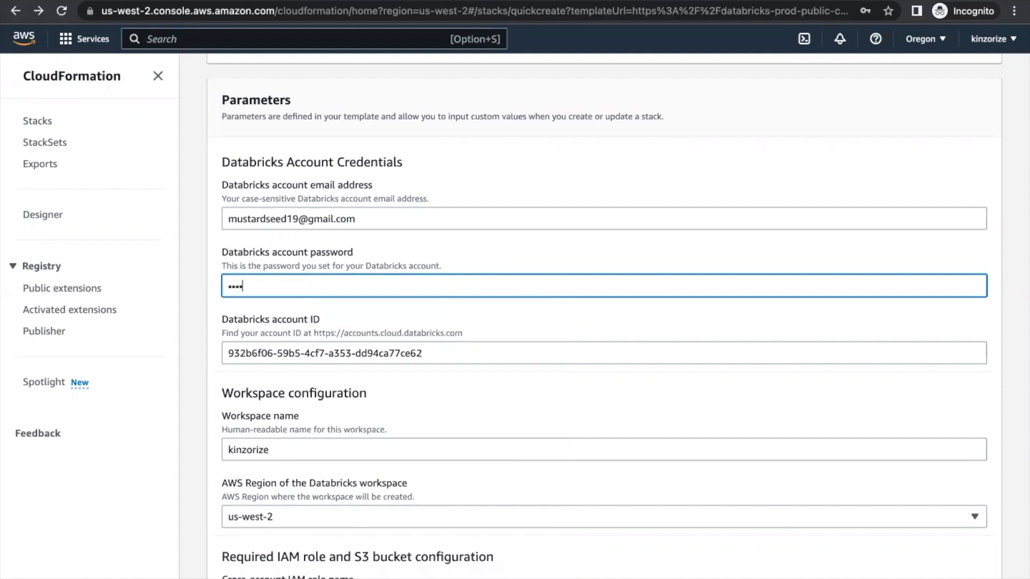
type("••••••")
Submit the form to create the Databricks workspace stack
scroll(291, 272, "down", 1)
scroll(294, 276, "down", 6)
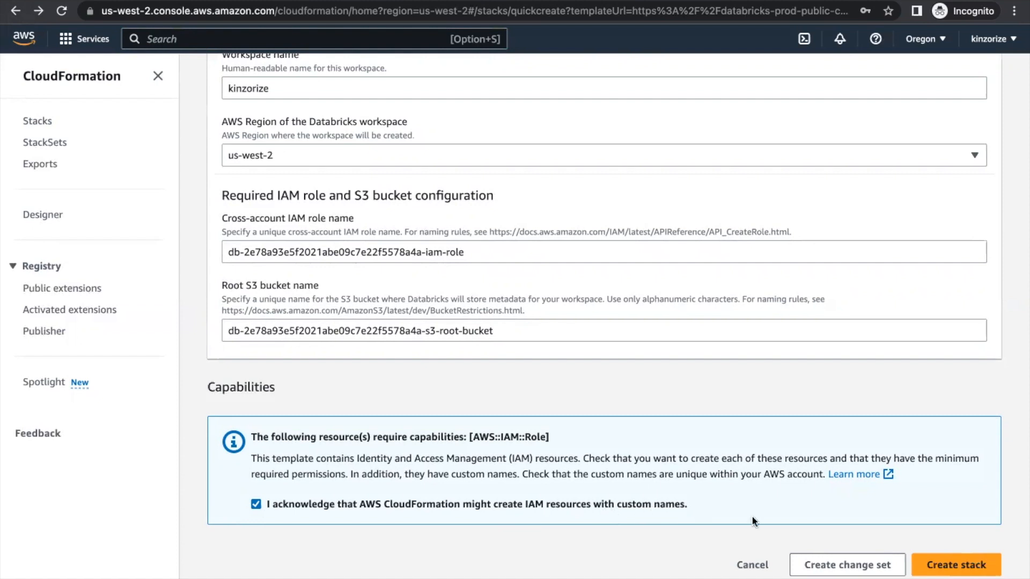
left_click(934, 570)
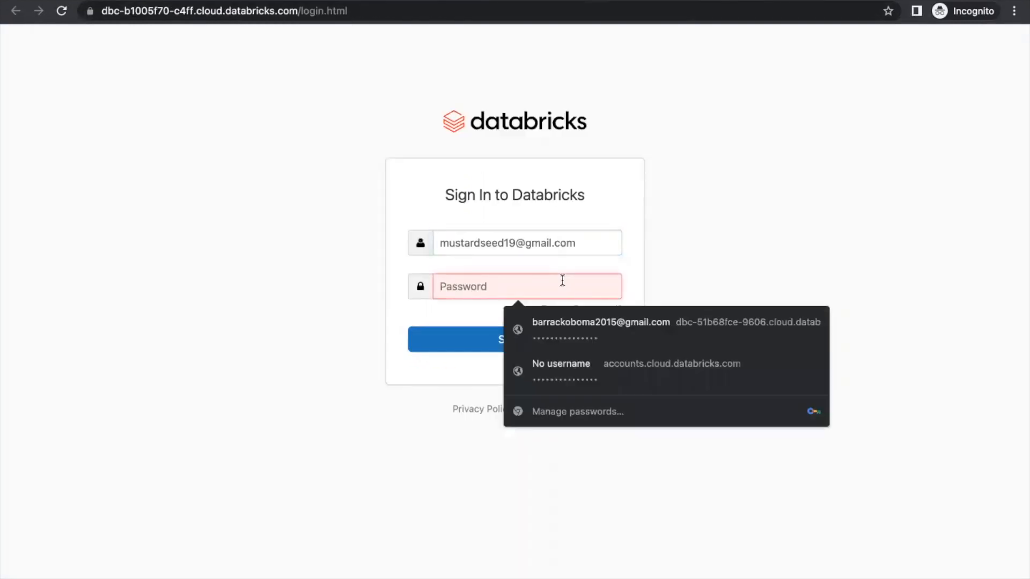
Enter the account password and sign in to the kinzorize workspace
type("•••")
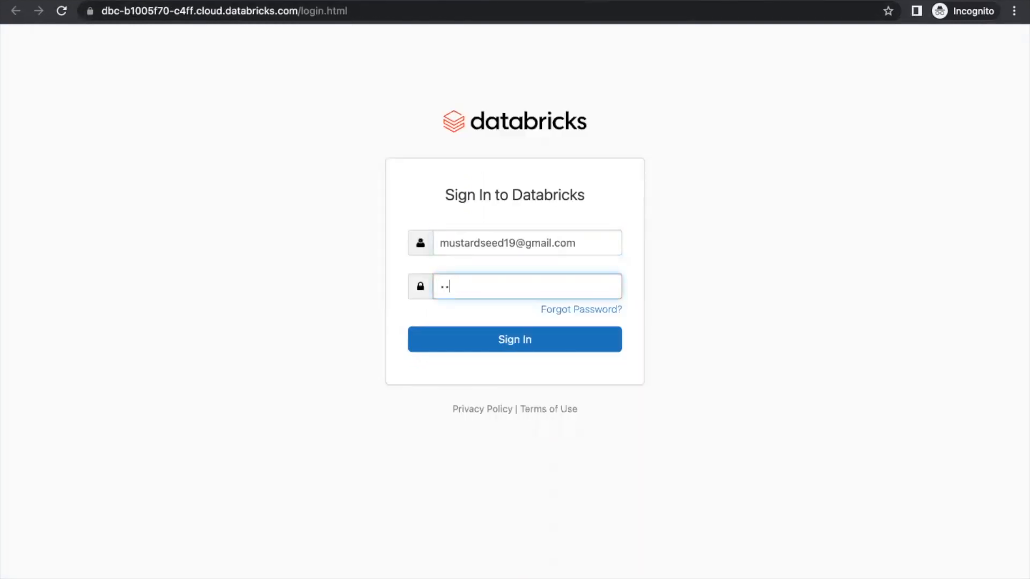
type("••••••••••••")
left_click(560, 339)
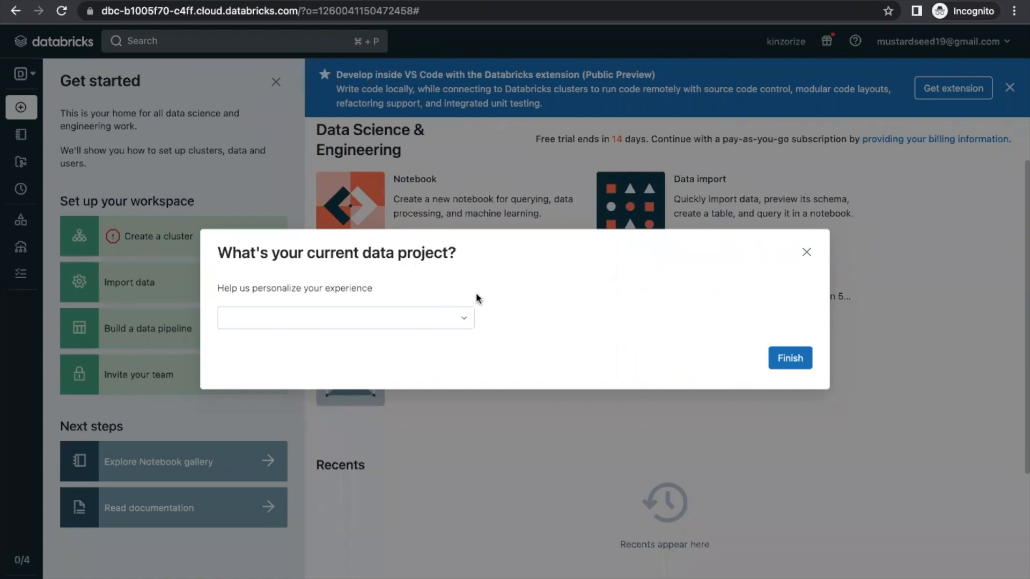
Dismiss the survey and go through Create a cluster to the Create compute form
left_click(808, 252)
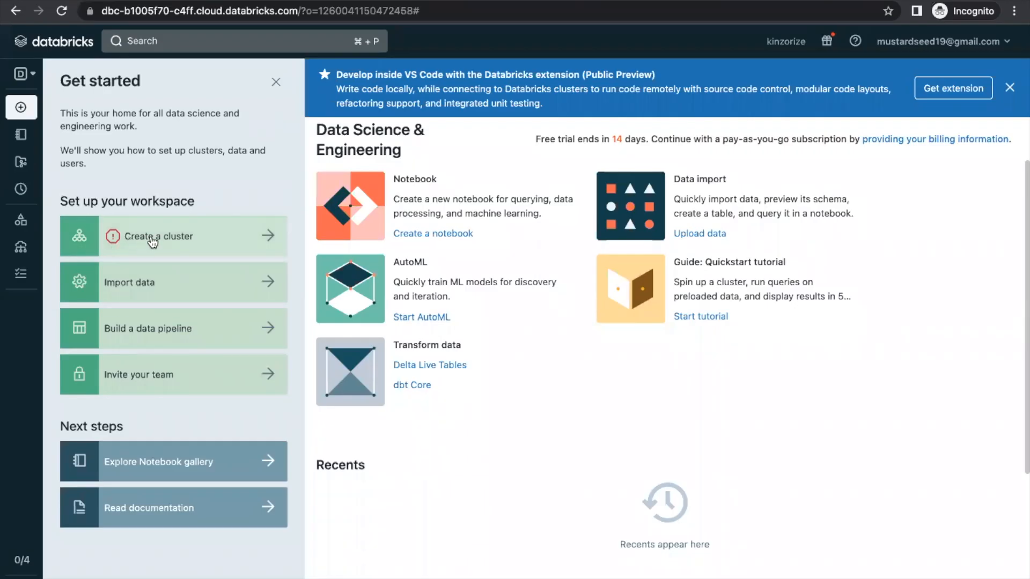
left_click(152, 241)
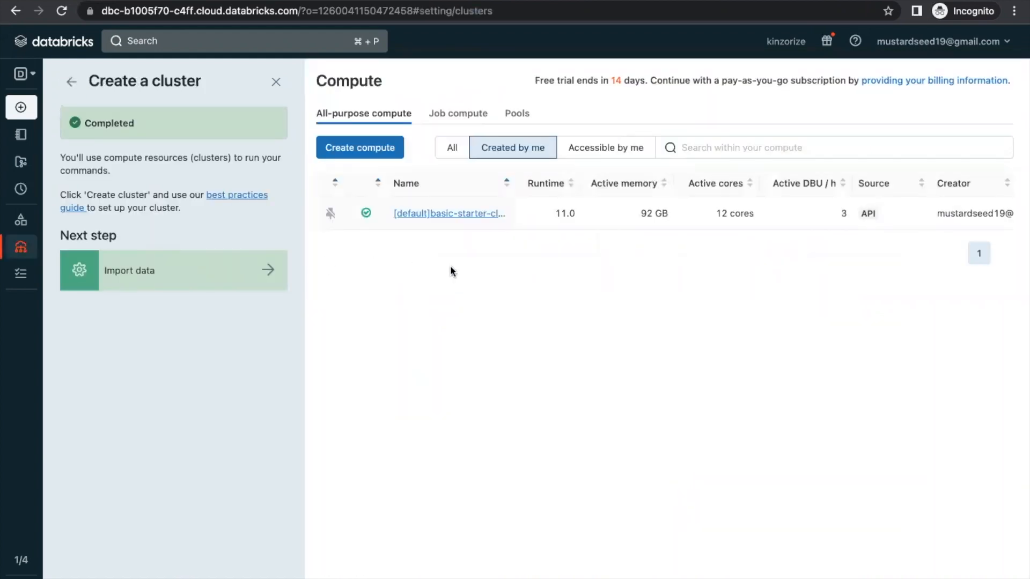
left_click(369, 157)
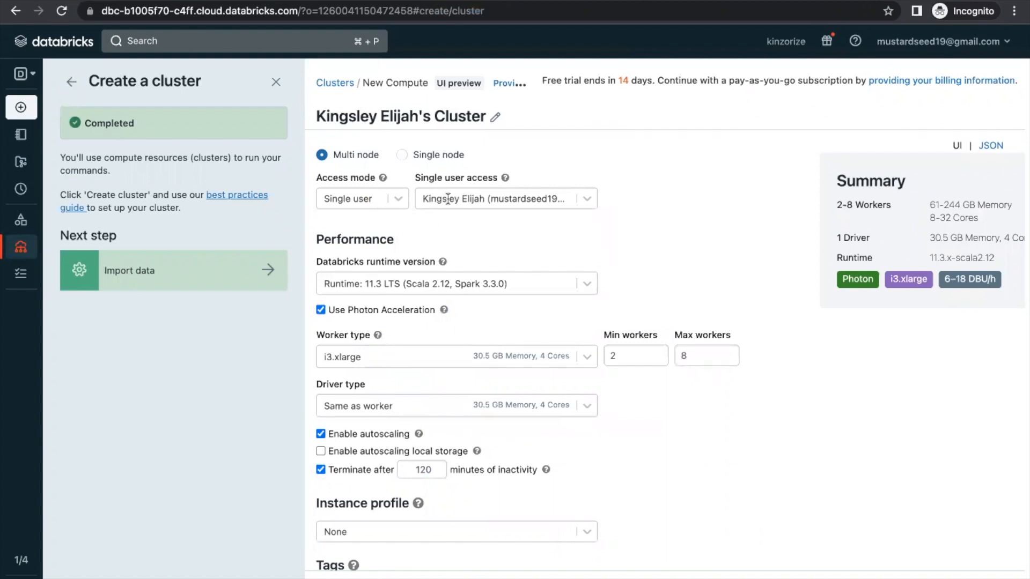
Keep i3.xlarge workers, 2–8 autoscaling and runtime 11.3 LTS, and create the cluster
scroll(476, 227, "down", 1)
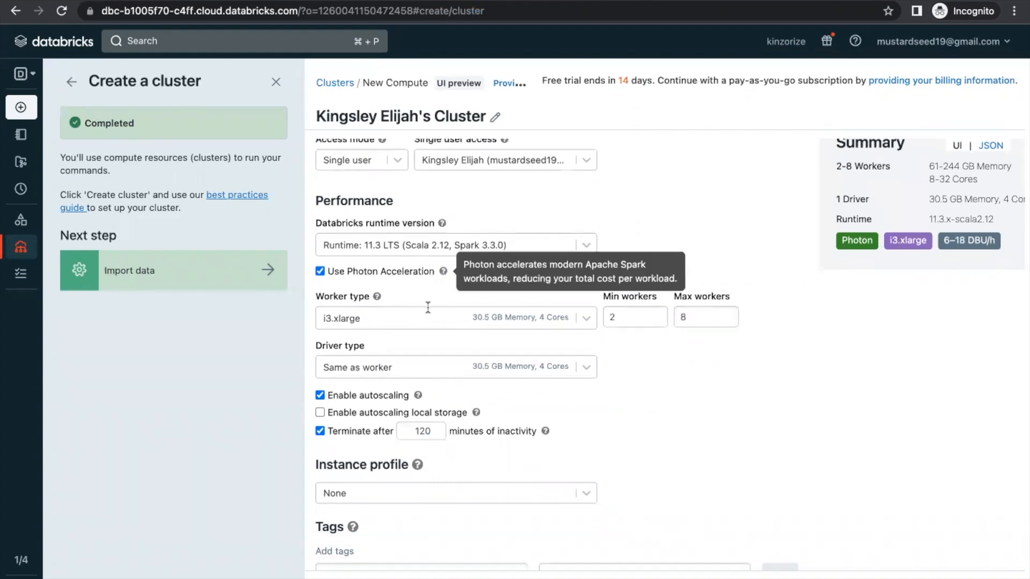
left_click(415, 321)
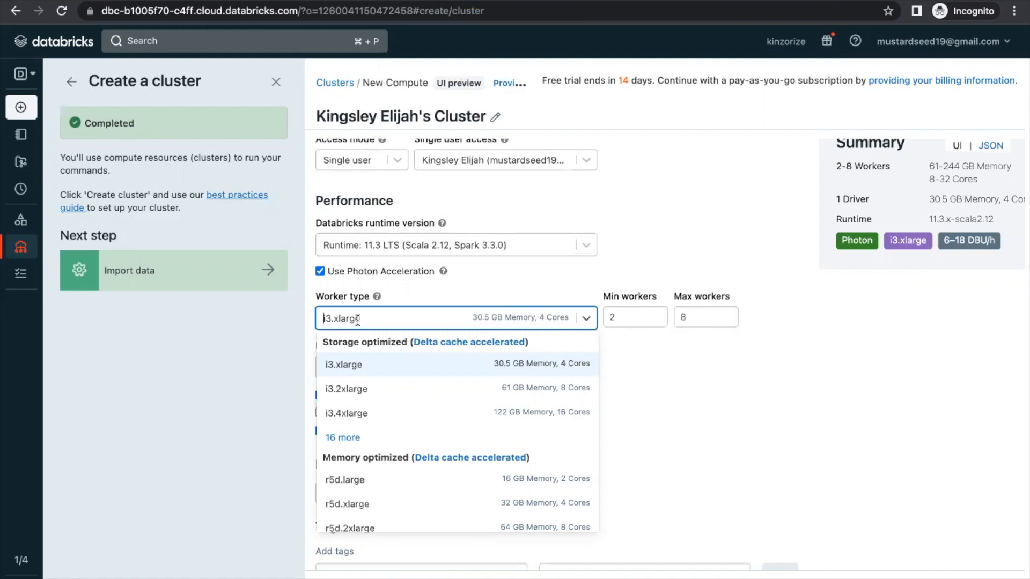
left_click(697, 379)
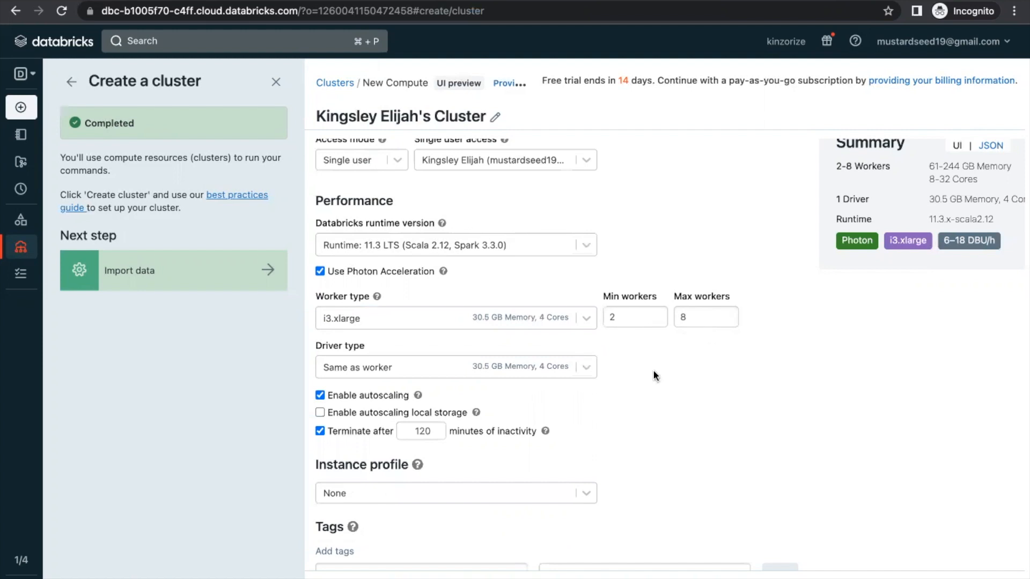
scroll(654, 375, "down", 2)
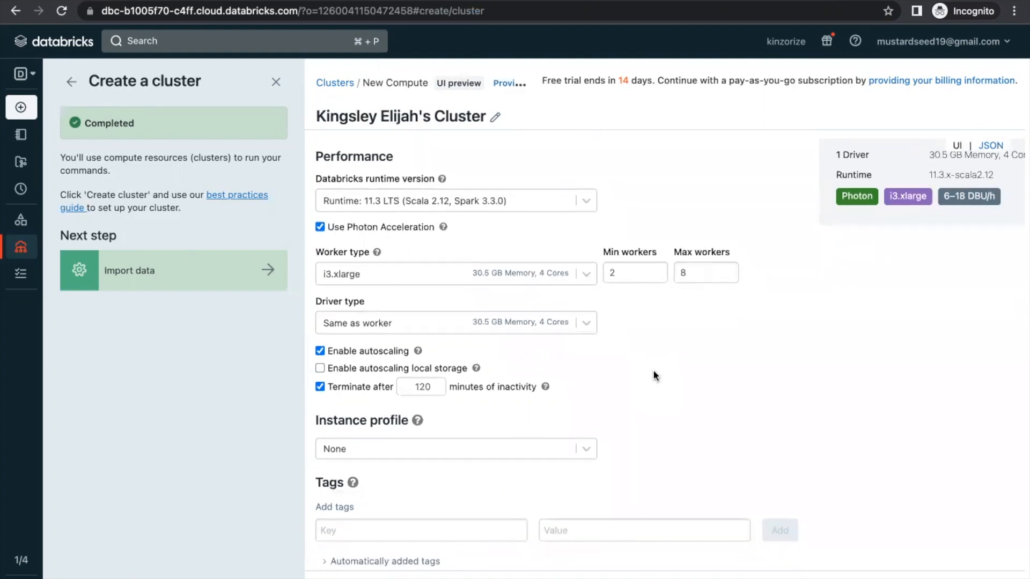
scroll(653, 375, "down", 1)
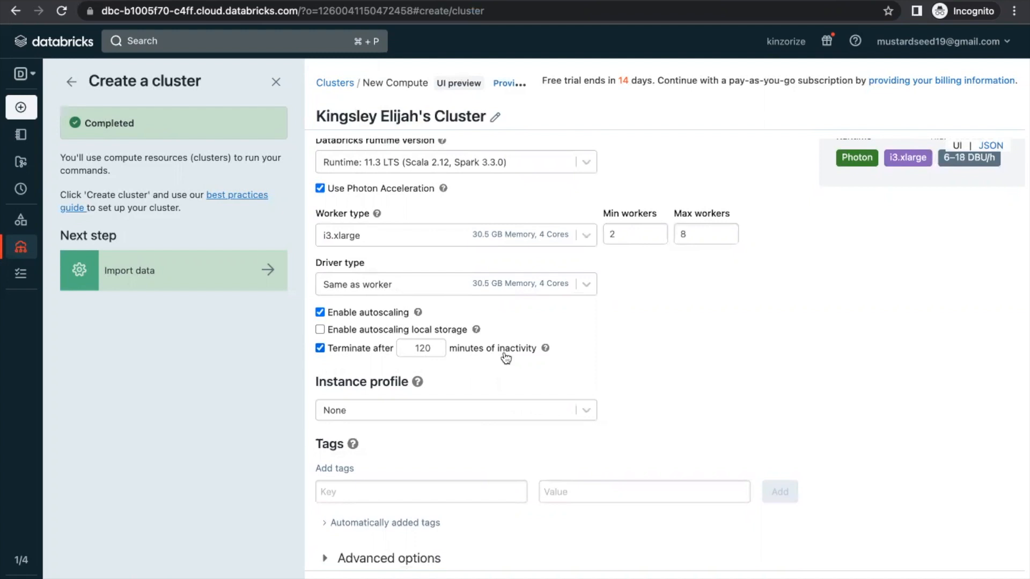
scroll(518, 360, "down", 1)
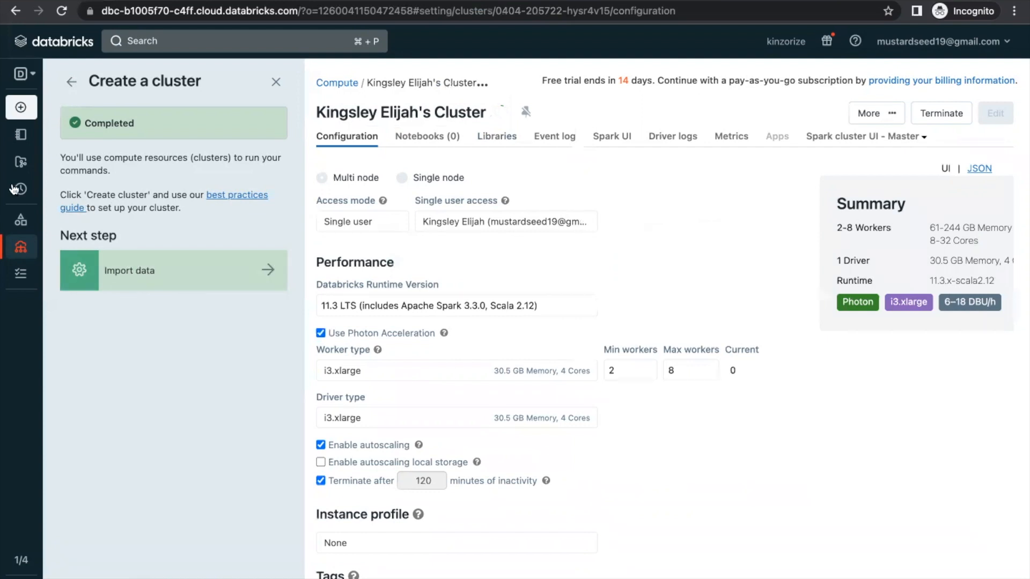
mouse_move(16, 122)
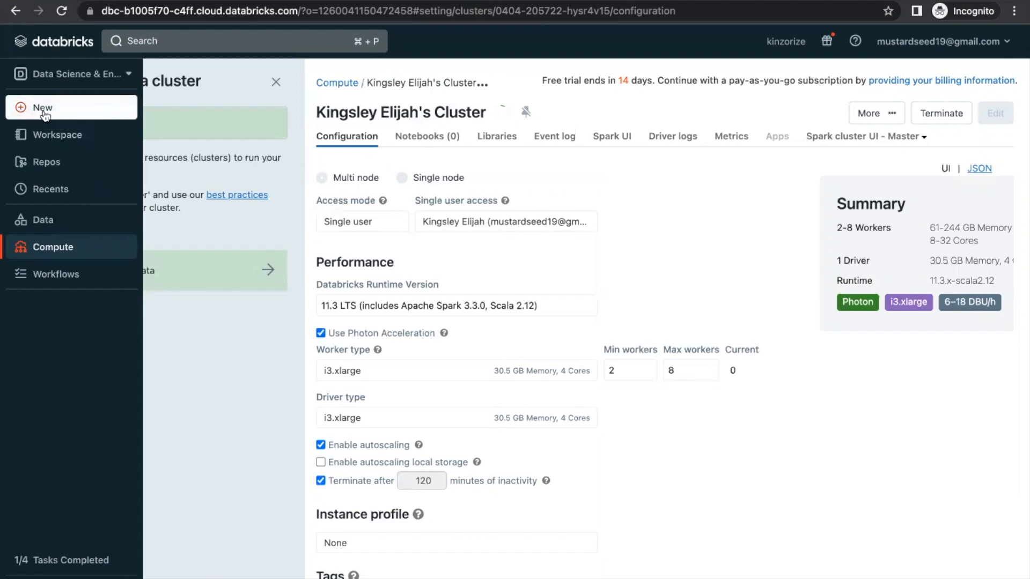
Upload mydata.csv from the Desktop through New > File upload for a new table 'mydata'
left_click(45, 114)
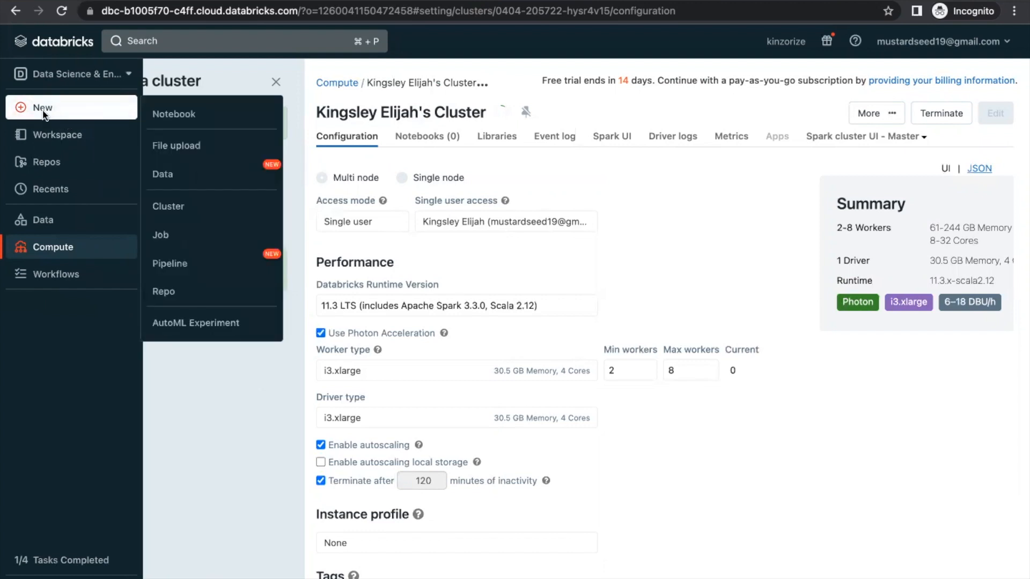
left_click(177, 146)
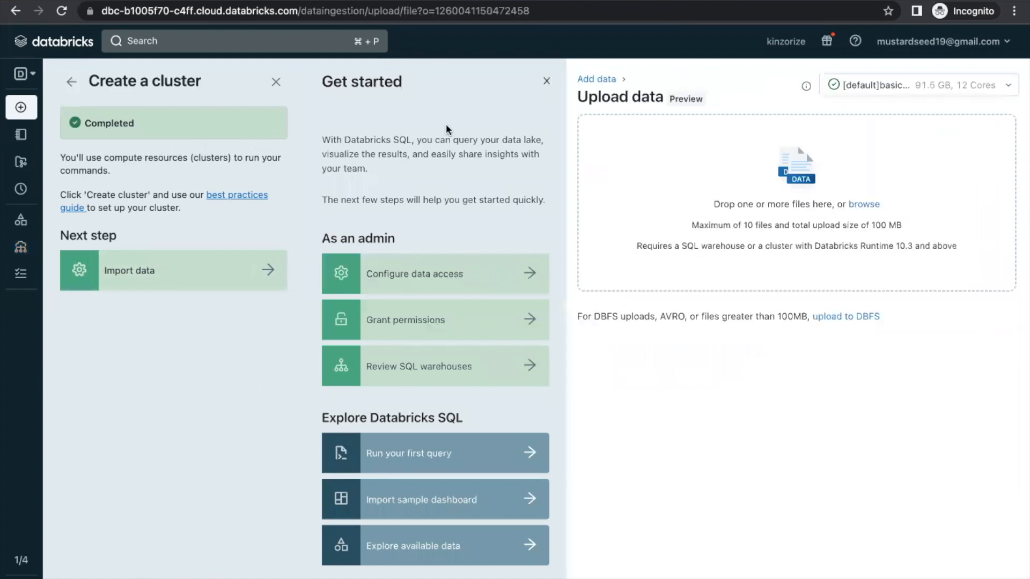
left_click(859, 206)
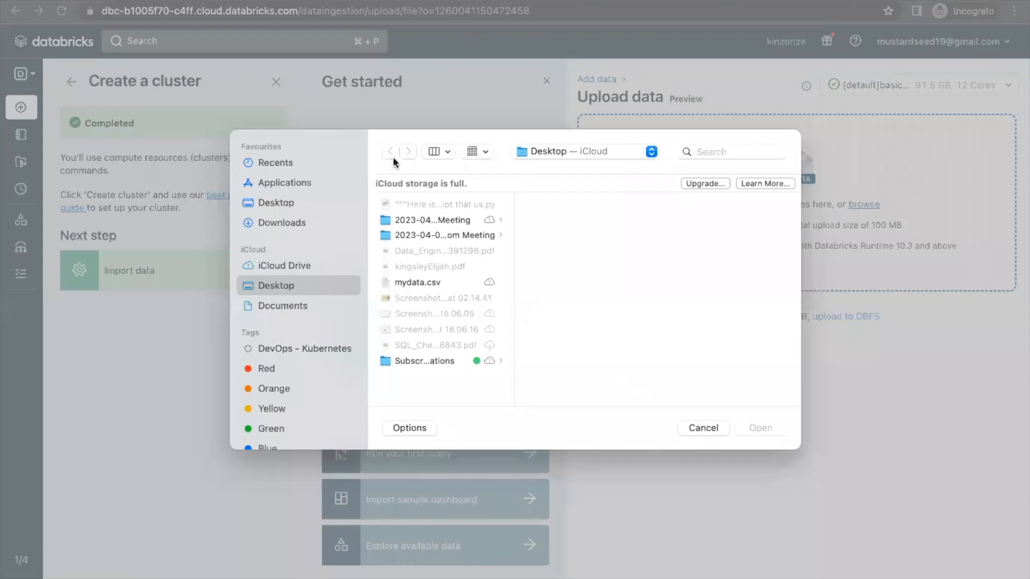
left_click(418, 282)
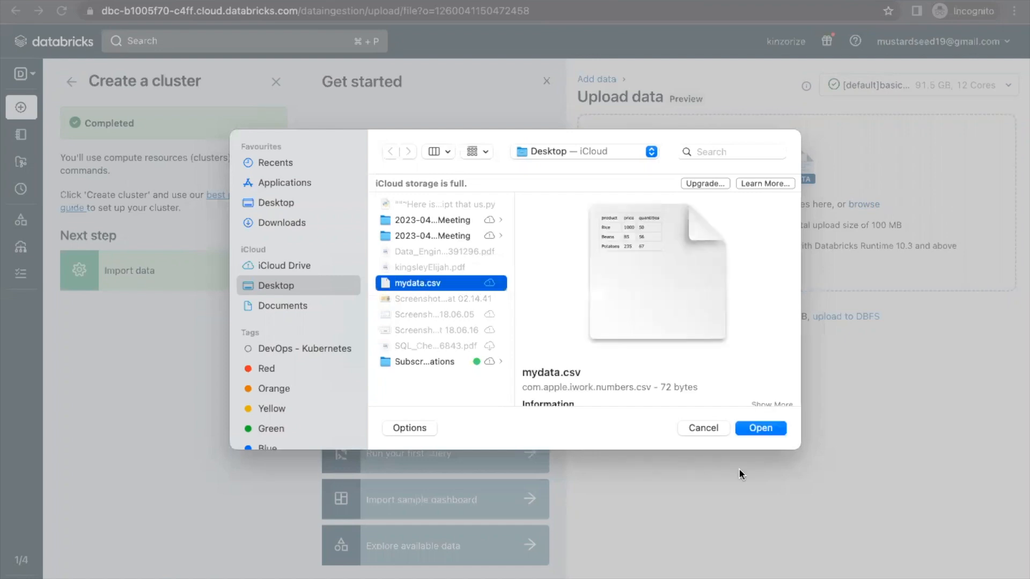
left_click(756, 429)
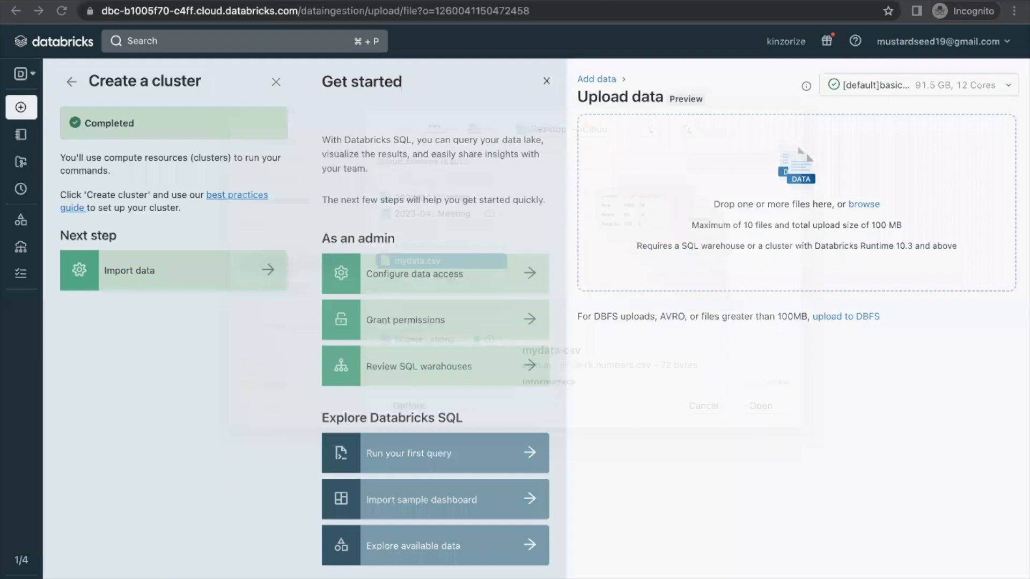
mouse_move(612, 570)
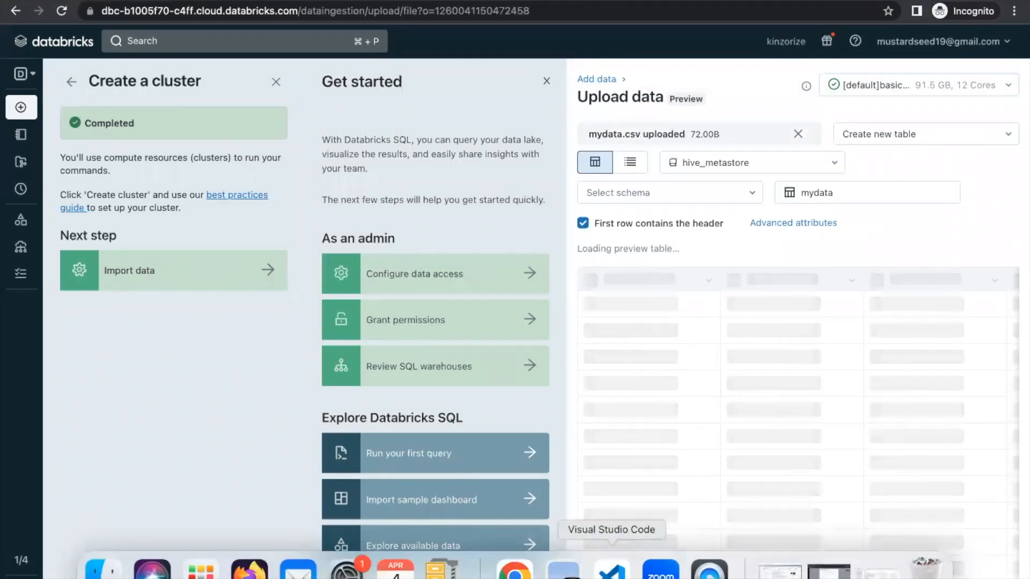
Open and trust Desktop/mydata.csv in VS Code to see its Rice, Beans and Potatoes rows
left_click(611, 571)
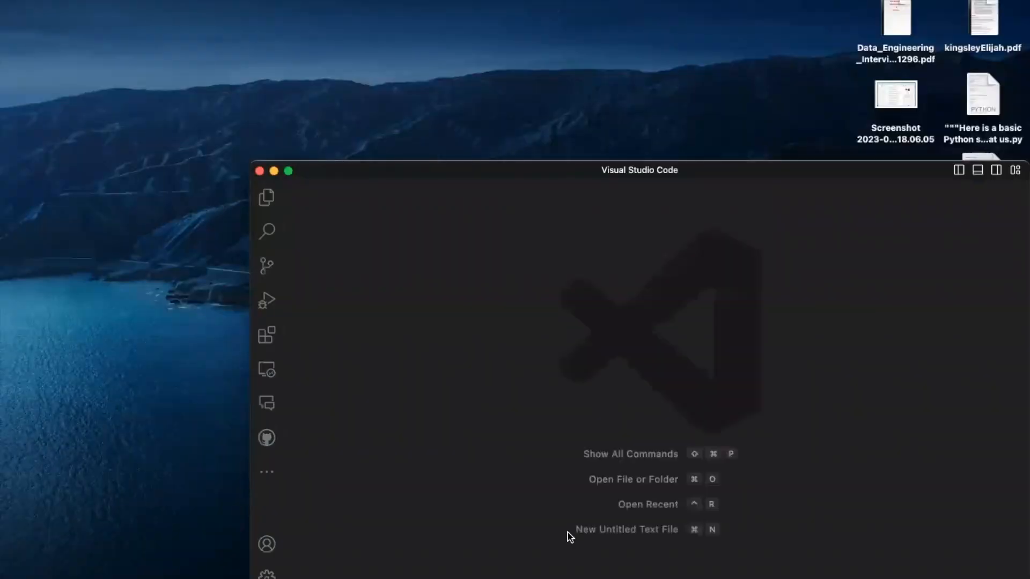
left_click(265, 208)
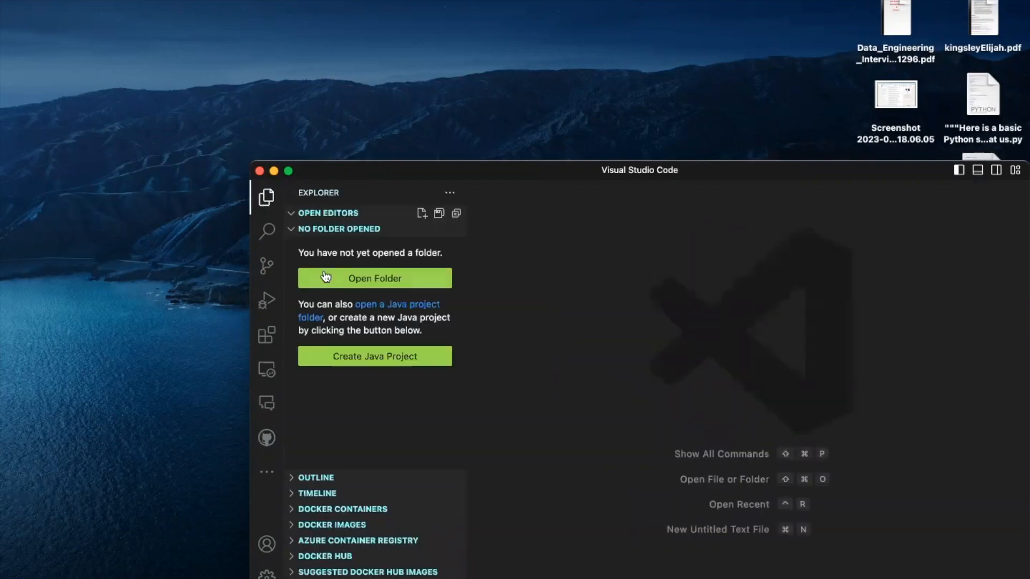
key("super+b")
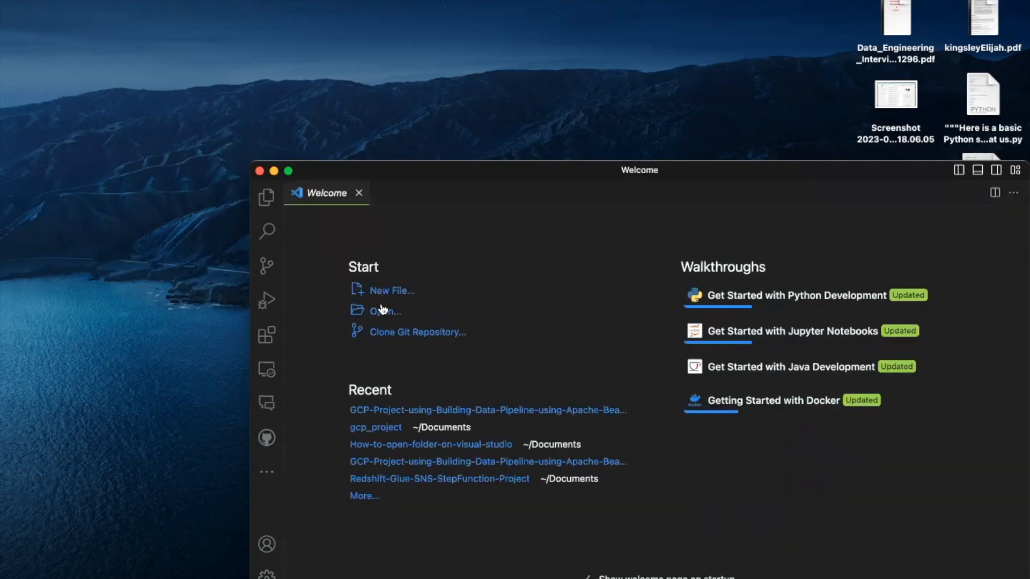
left_click(380, 312)
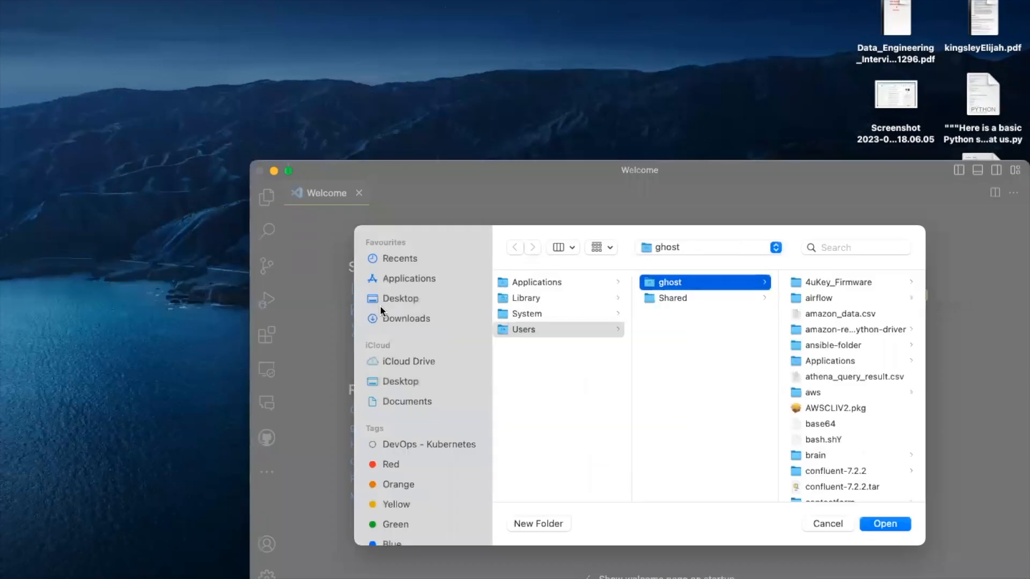
left_click(395, 303)
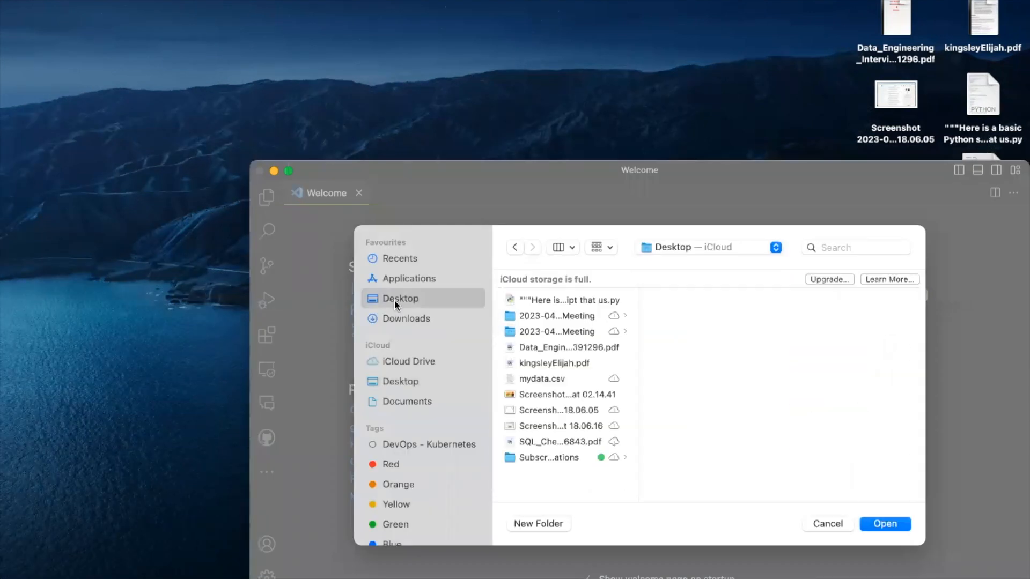
left_click(554, 381)
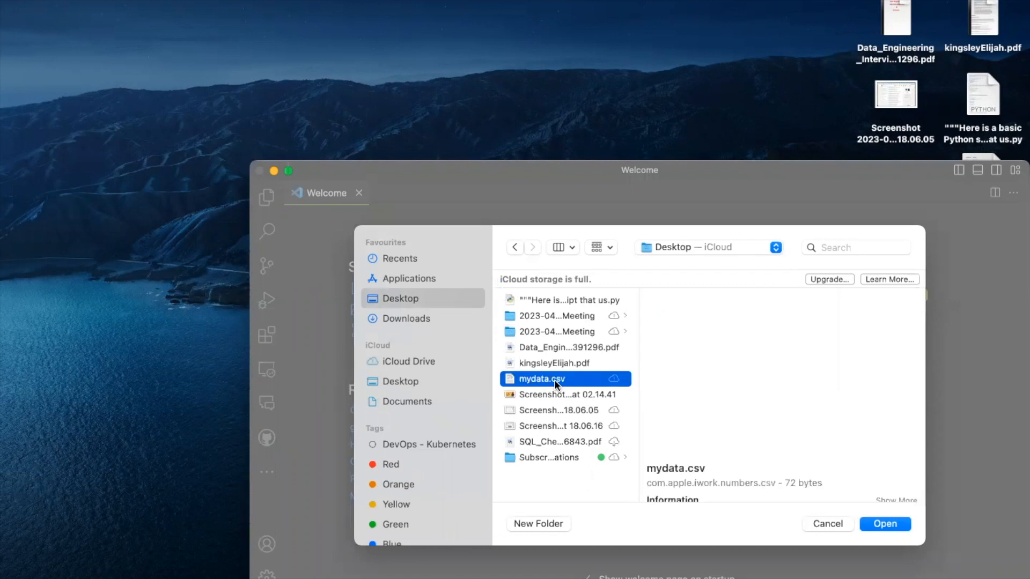
left_click(881, 524)
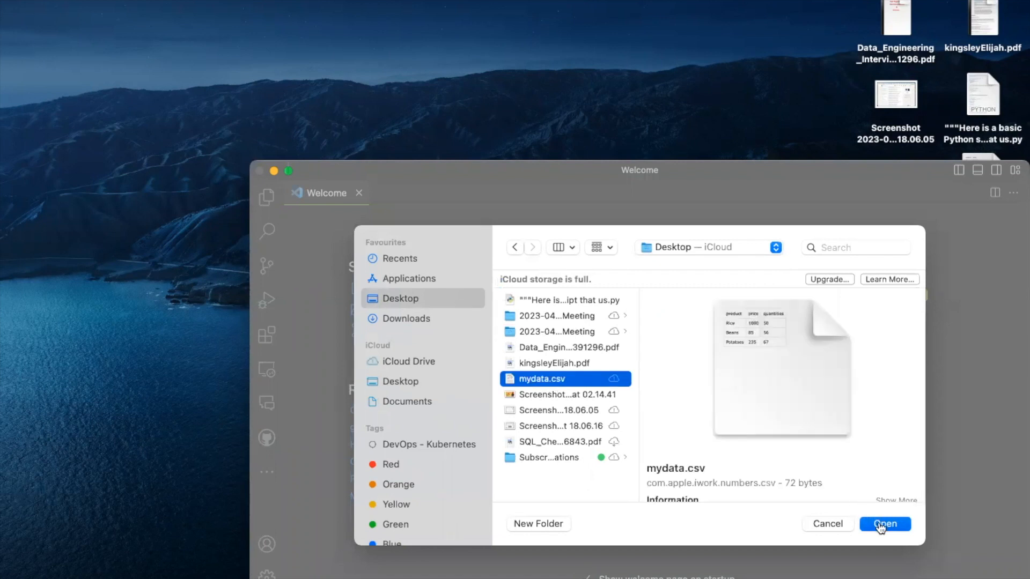
left_click(788, 470)
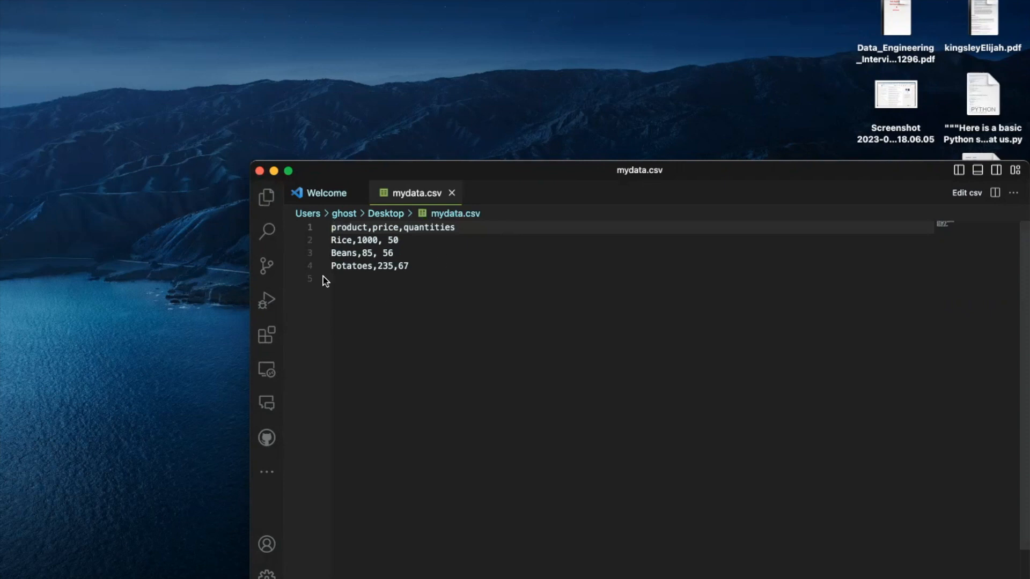
Close the VS Code window showing mydata.csv to return to the desktop
left_click(259, 171)
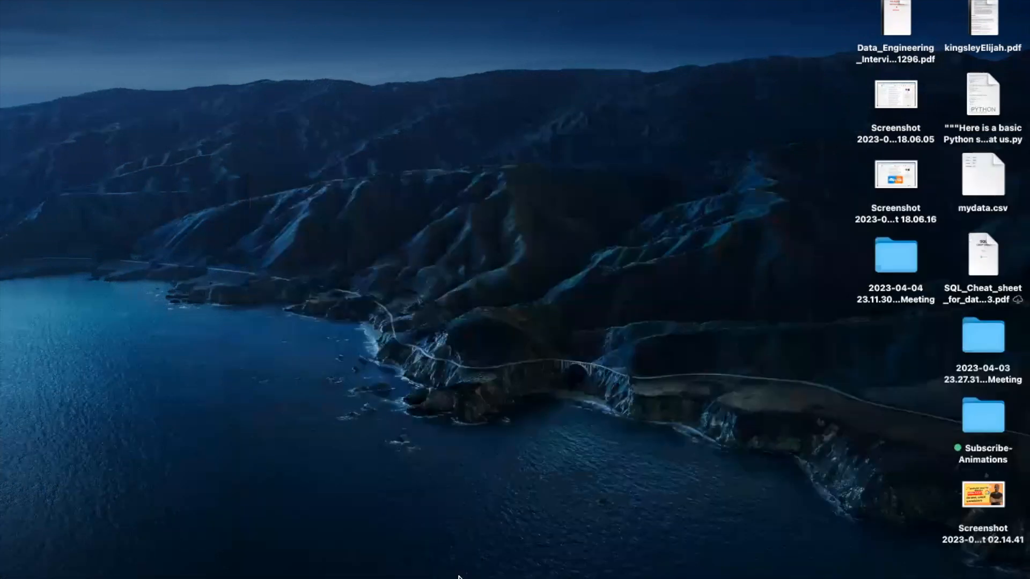
mouse_move(563, 573)
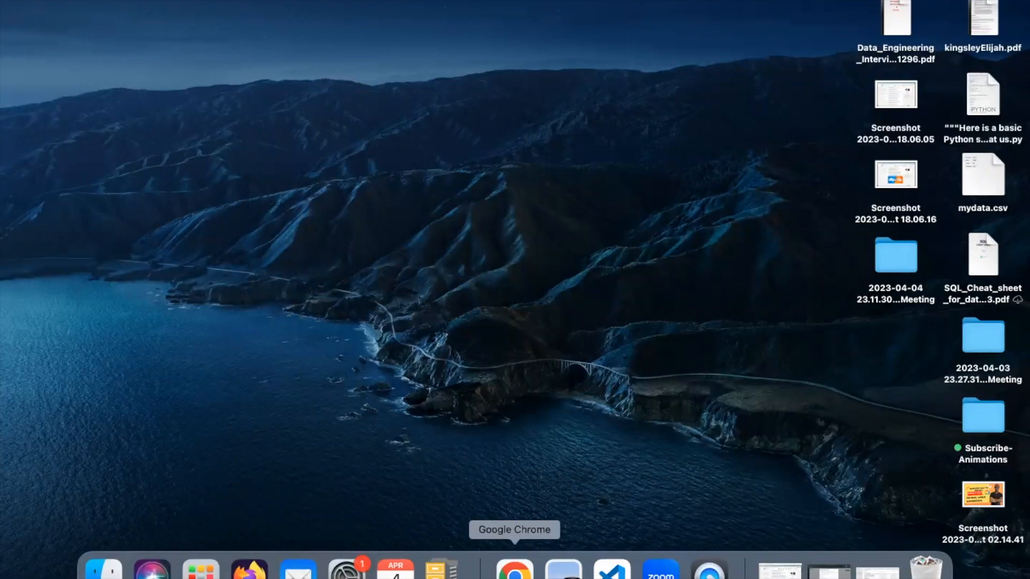
Return to the Databricks upload page in Chrome to create table default.mydata
left_click(514, 573)
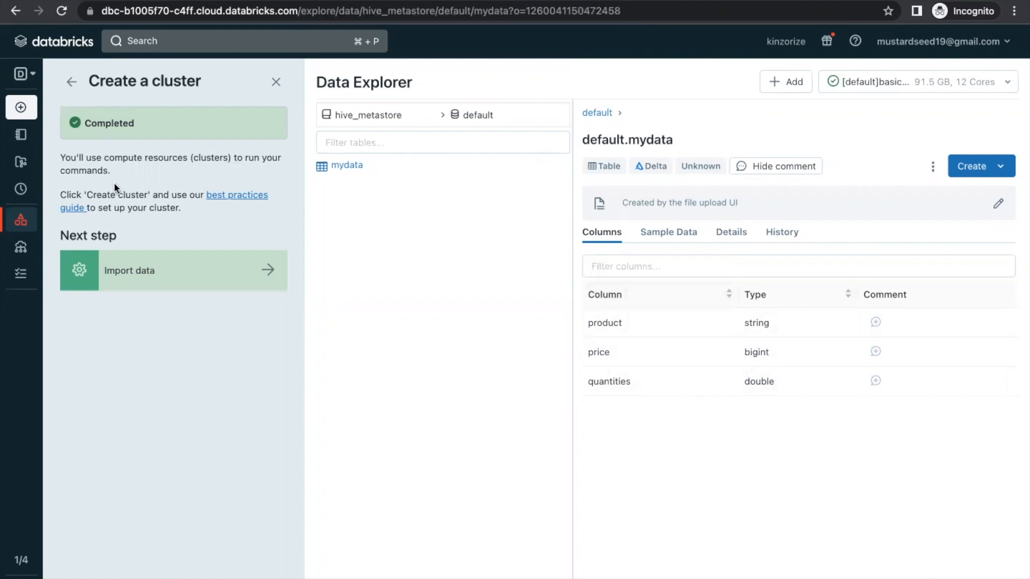
Create the Python notebook 'myfirstnotebook' on basic-starter-cluster through New > Notebook
mouse_move(23, 151)
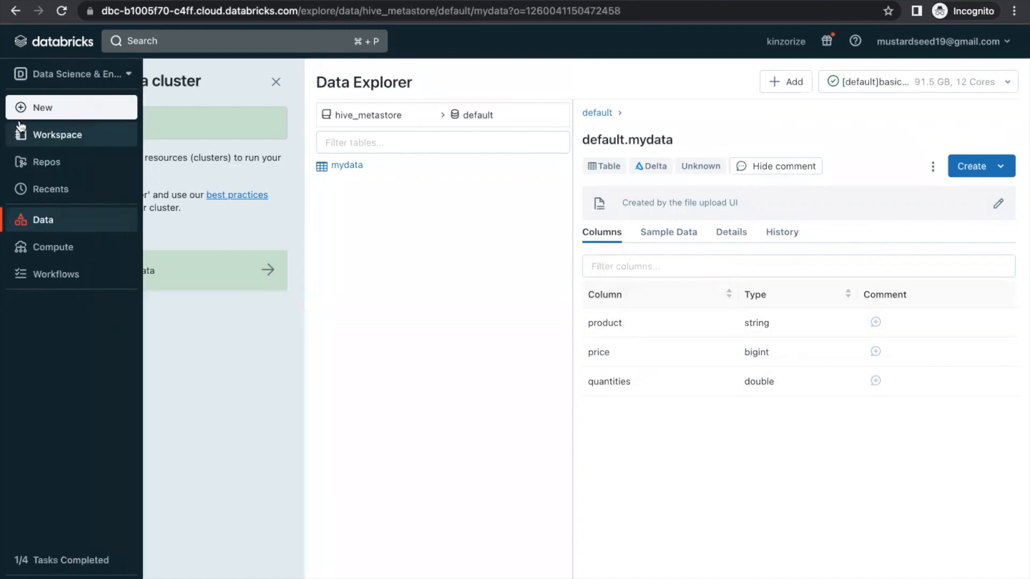
left_click(50, 108)
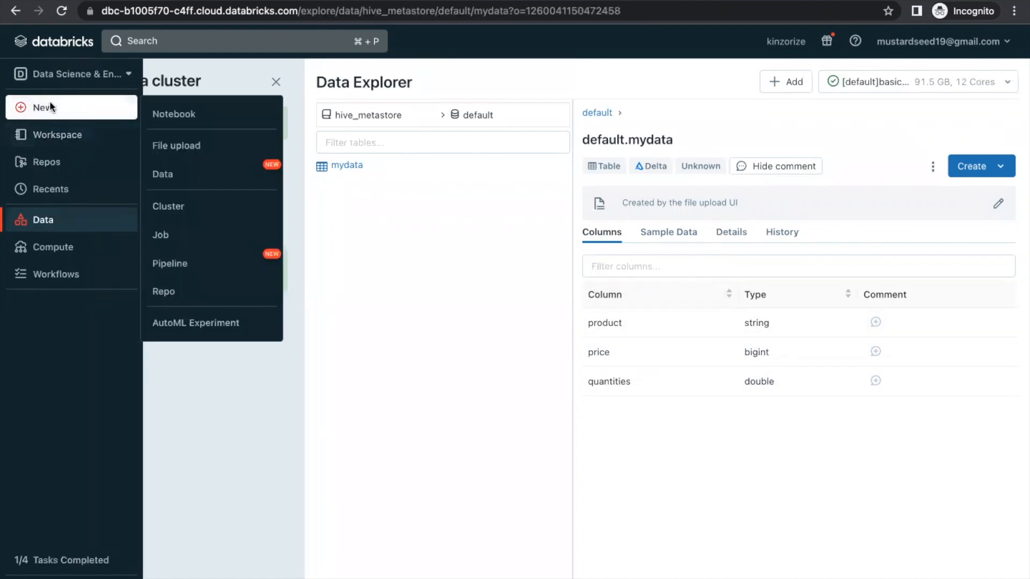
left_click(169, 120)
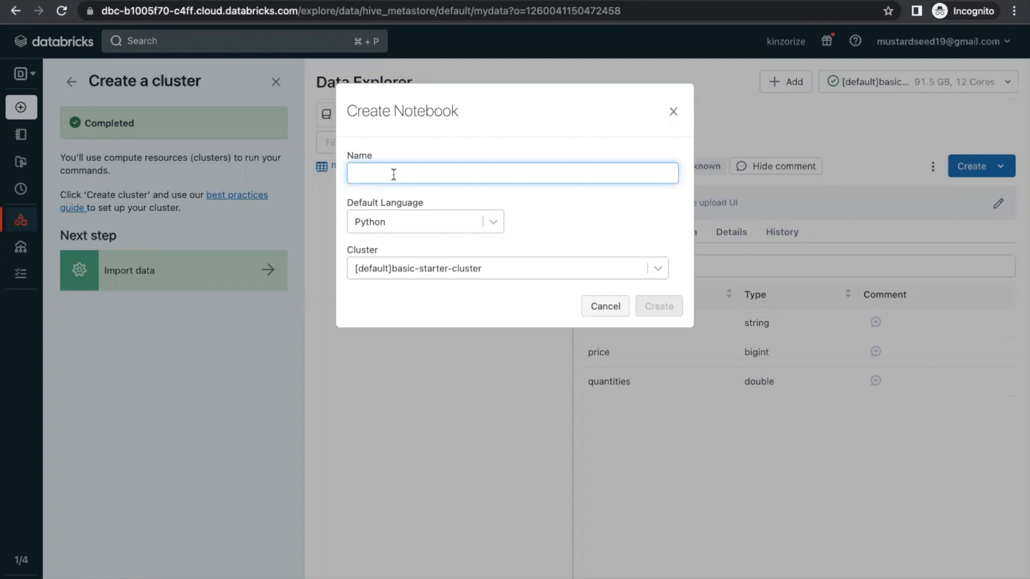
type("myfirstnote")
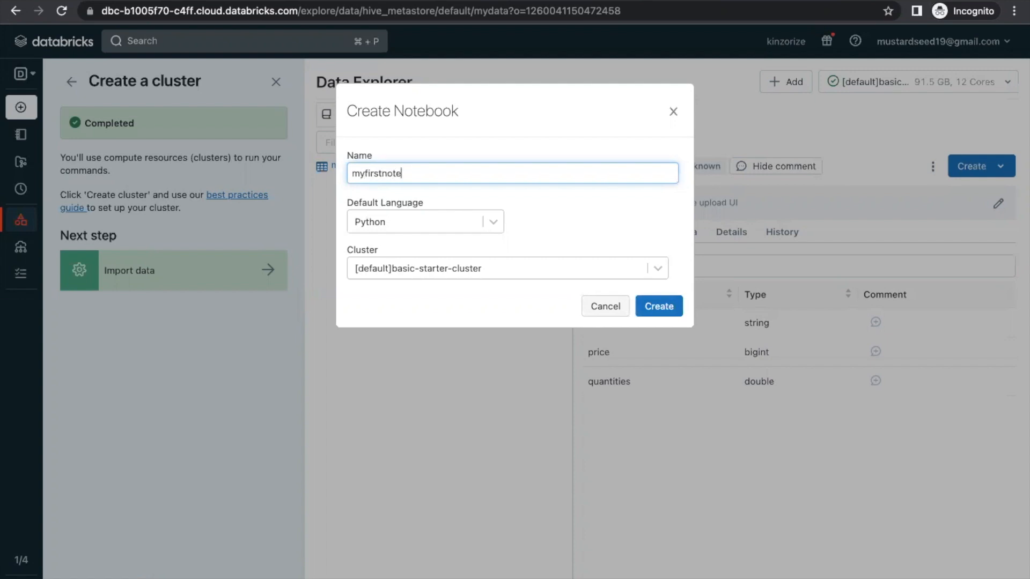
type("book")
left_click(665, 314)
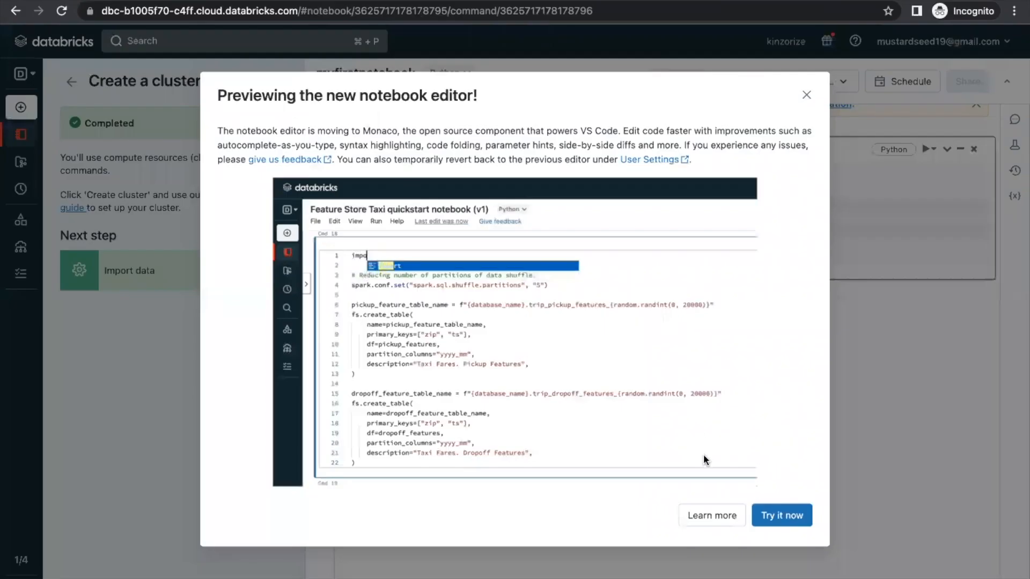
Dismiss the editor announcement, then enter and run 'import pyspark' in Cmd 1
left_click(806, 95)
left_click(603, 187)
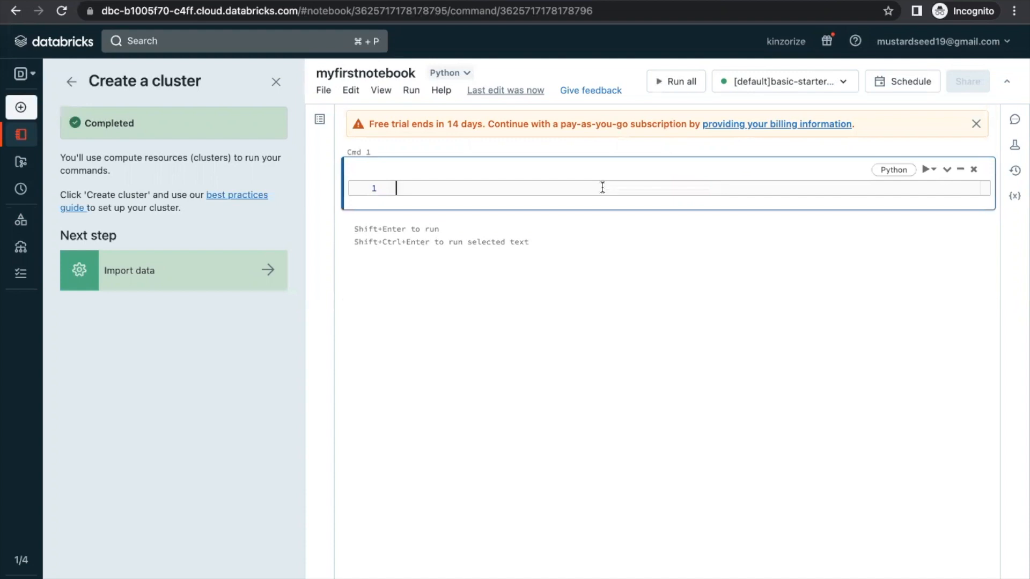
type("import pyspark")
key("shift+Return")
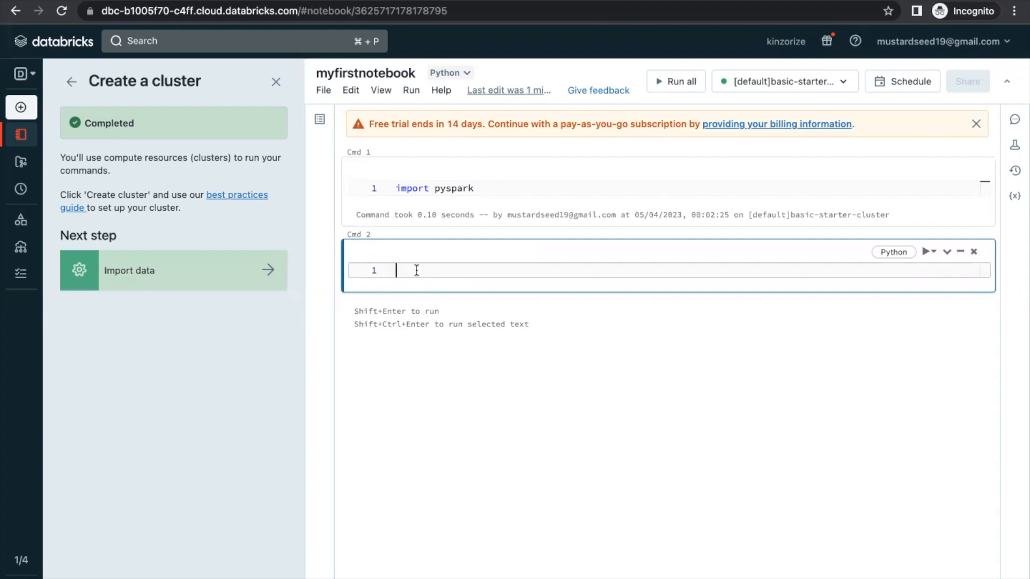
Type 'df =' at the start of the Cmd 2 cell
type("df")
type("=")
Finish the line as sqlContext.sql("SELECT * FROM mydata"), autocompleting sqlContext and mydata
type("sq")
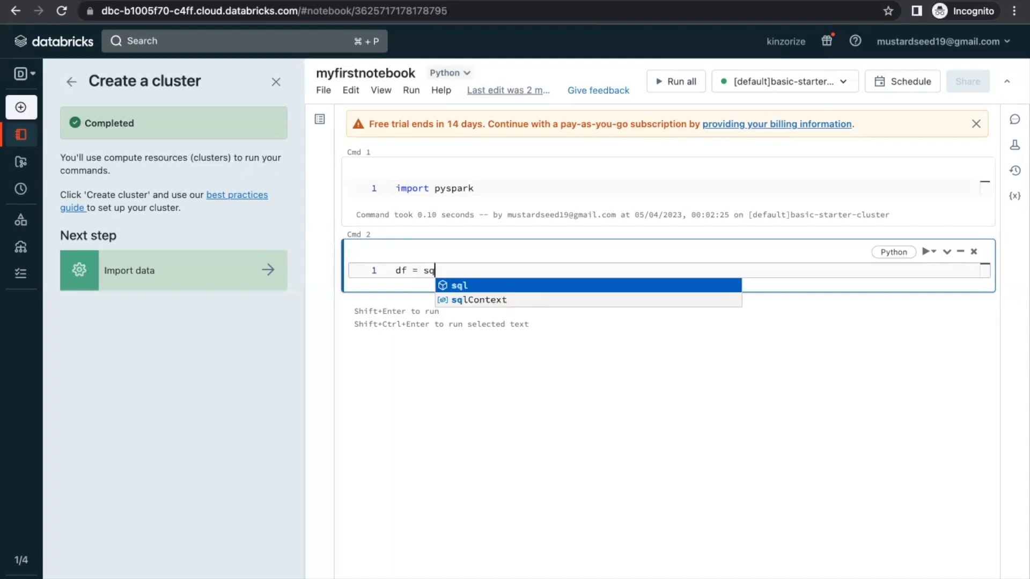
type("l")
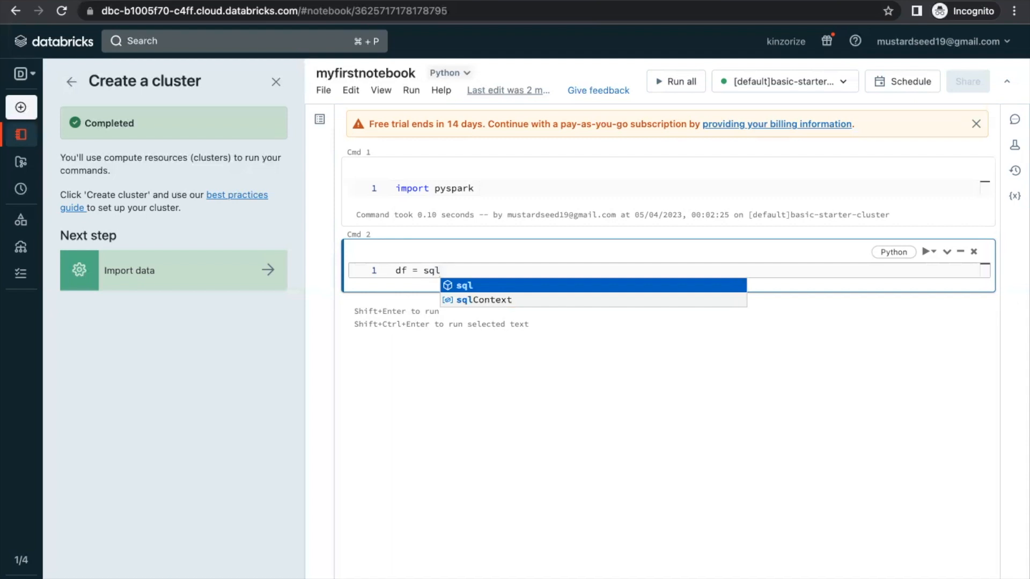
key("Down")
key("Return")
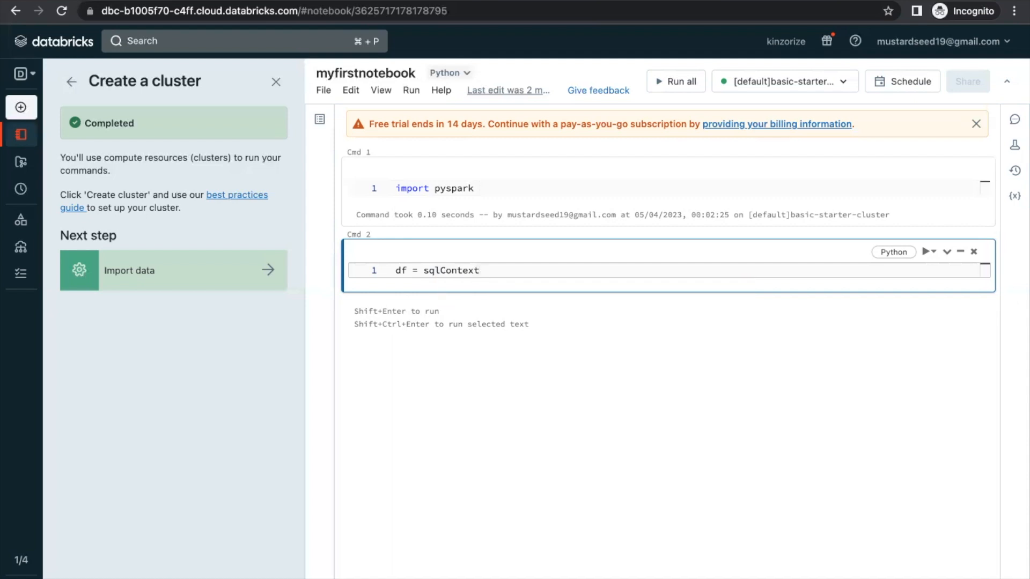
type(".sql")
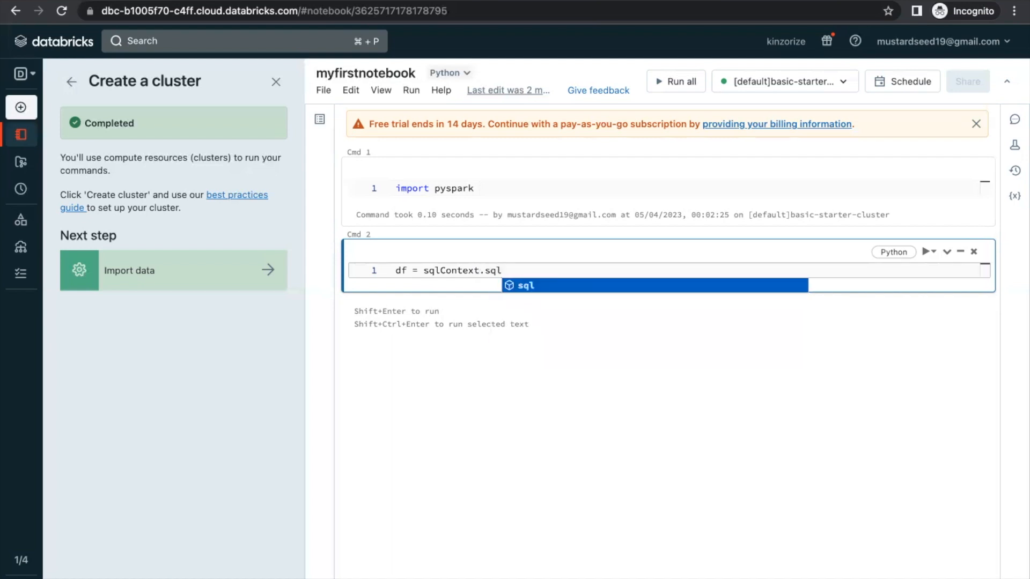
type("(")
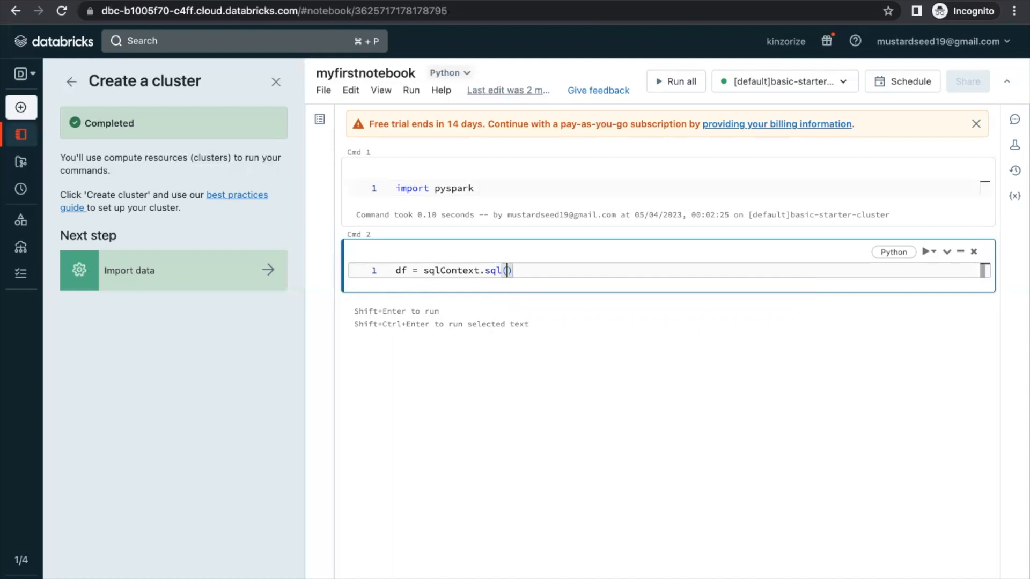
type("\"")
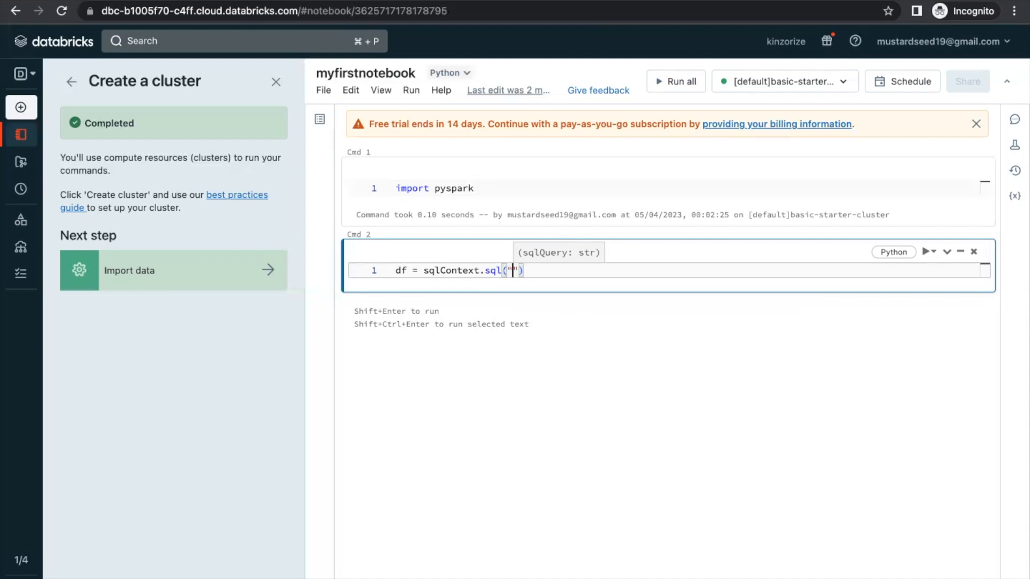
type("S")
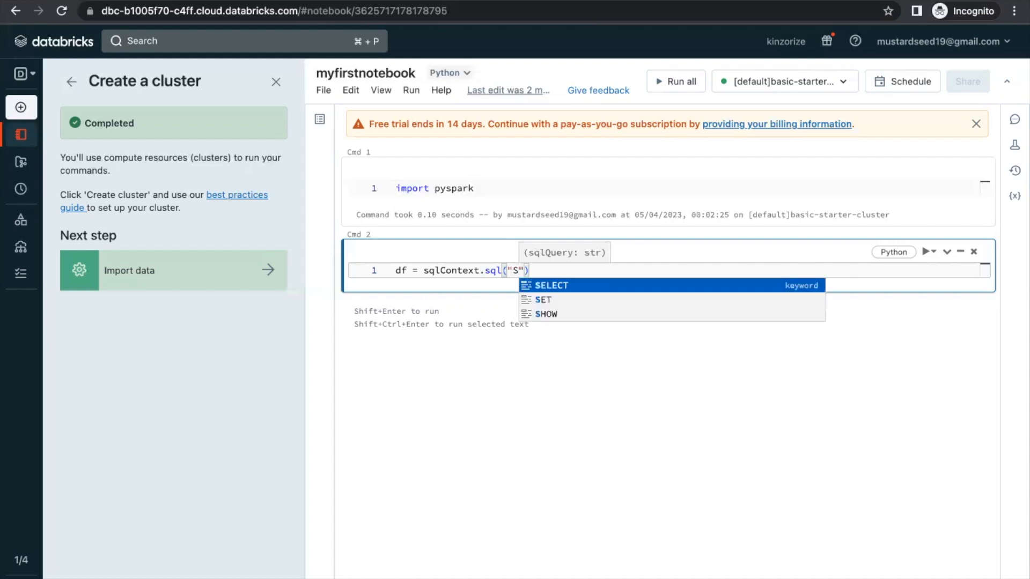
type("ELEC")
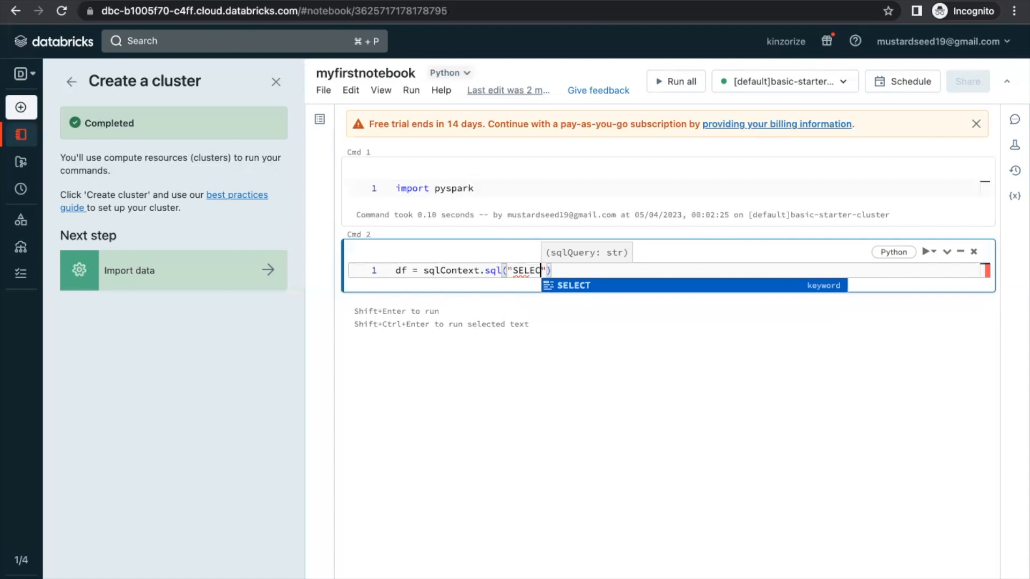
type("T ")
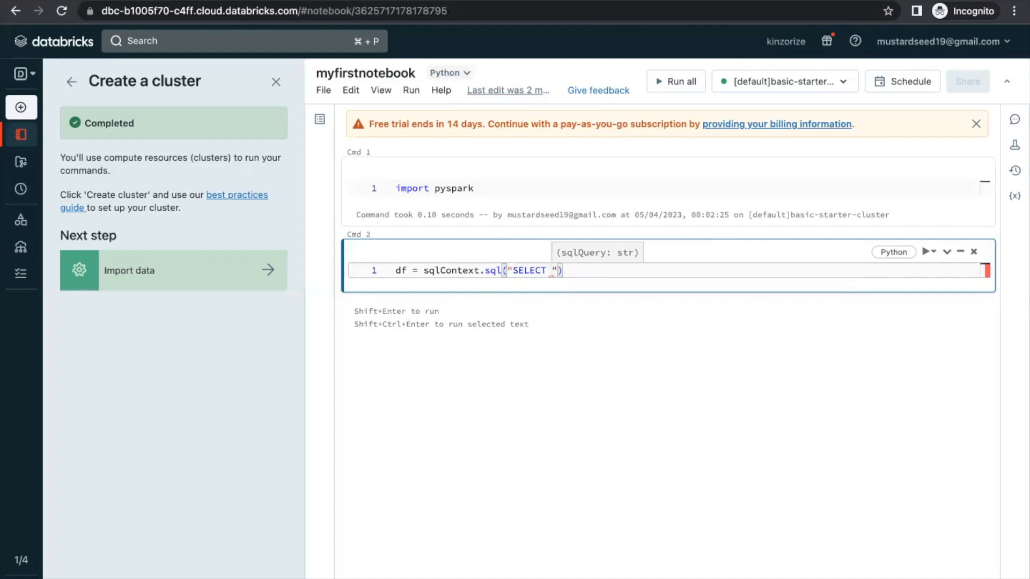
type("* FRO")
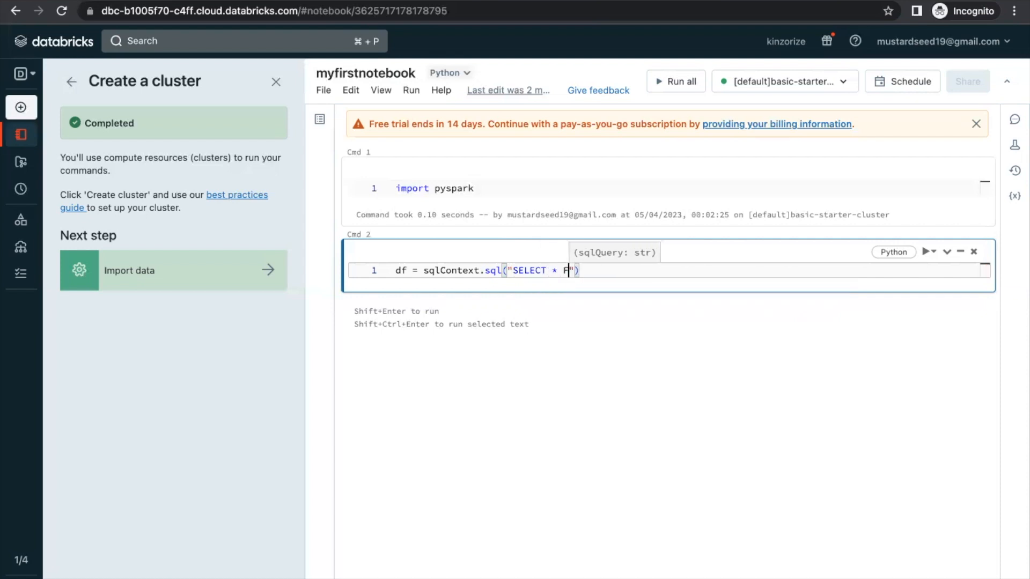
type("M")
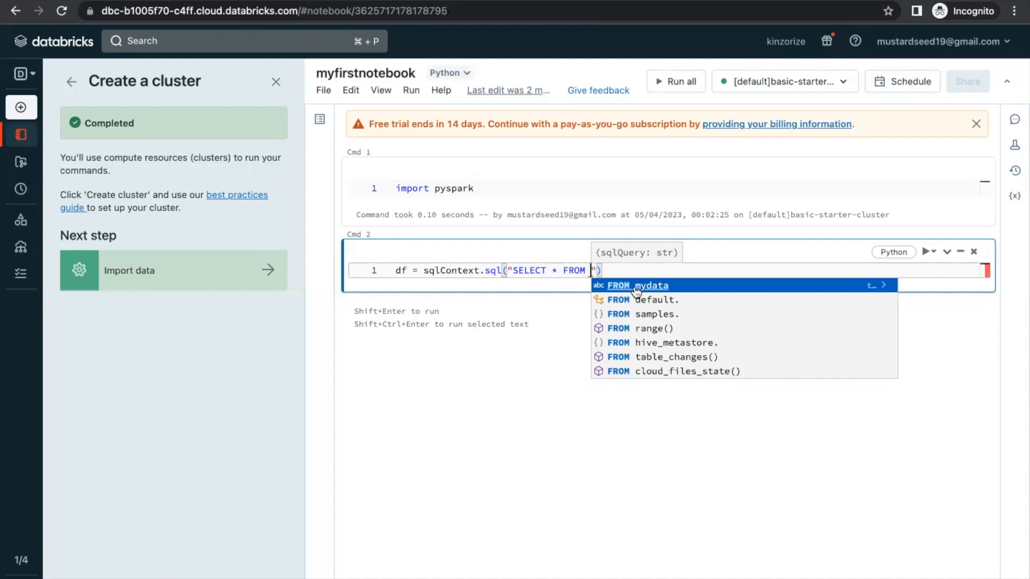
left_click(637, 291)
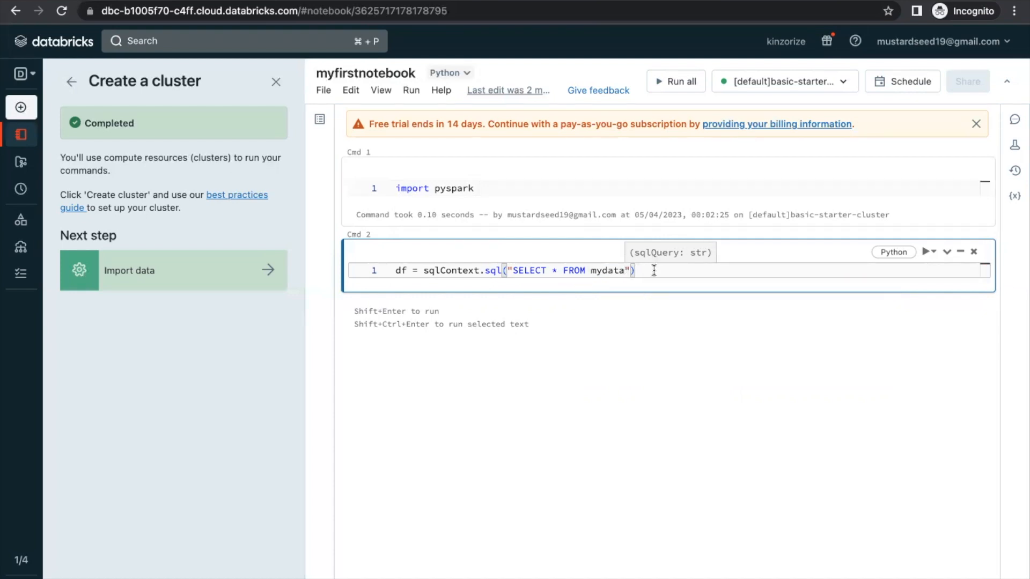
left_click(654, 272)
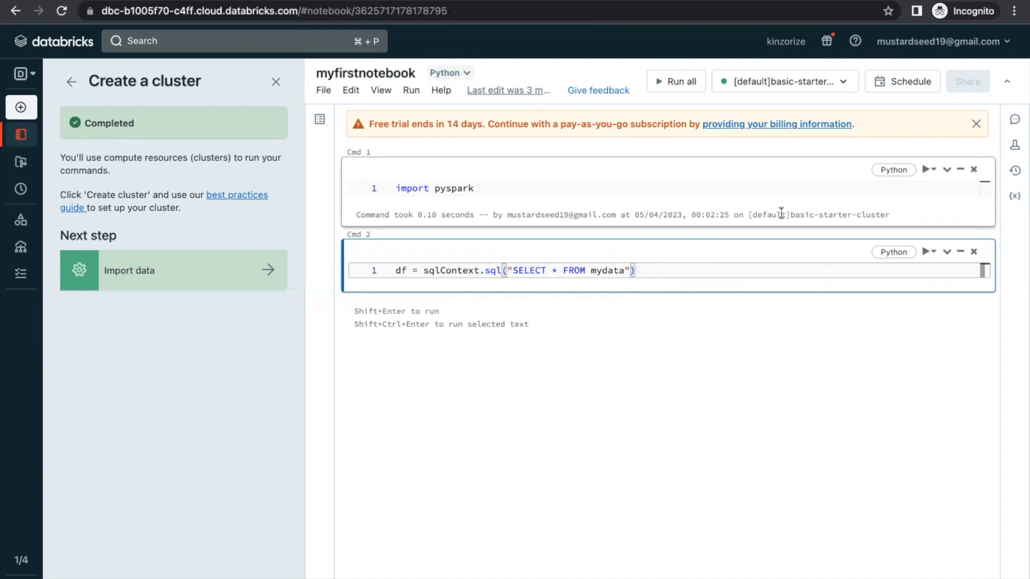
Run the Cmd 2 query that loads mydata into the df DataFrame
key("shift+Return")
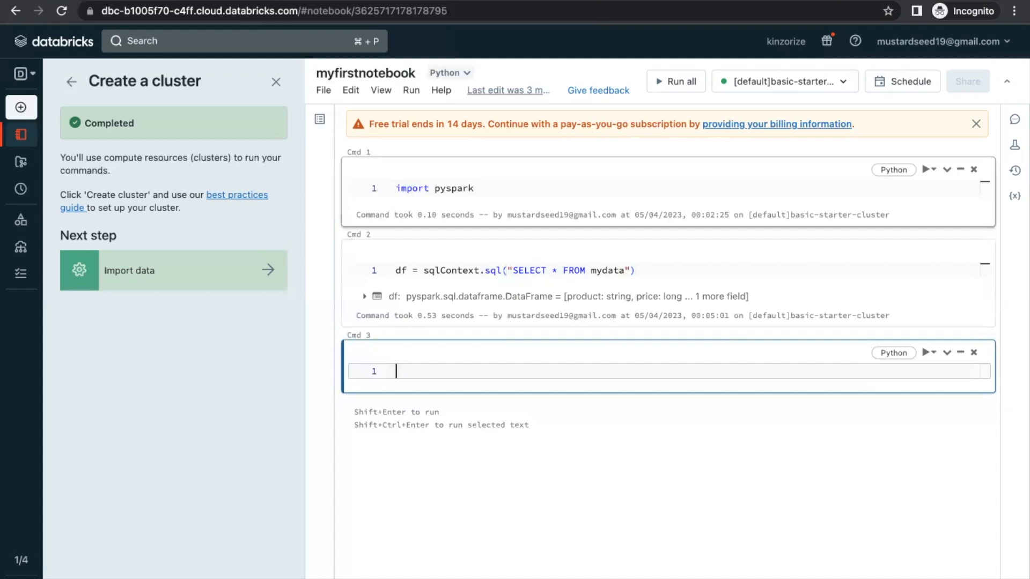
type("D")
key("BackSpace")
Run df.show() in Cmd 3 to list the Rice, Beans and Potatoes rows
type("df")
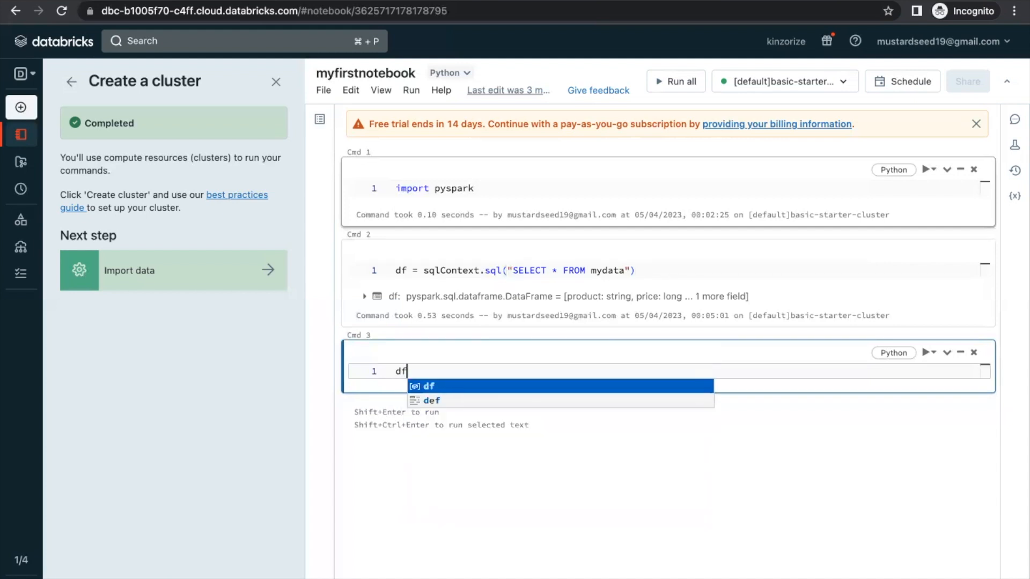
type(".show")
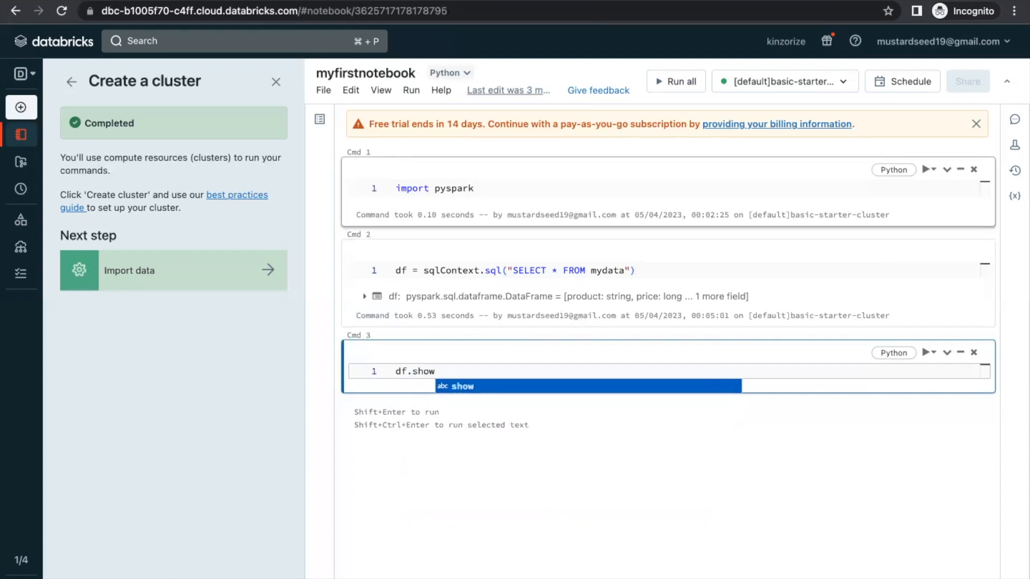
type("()")
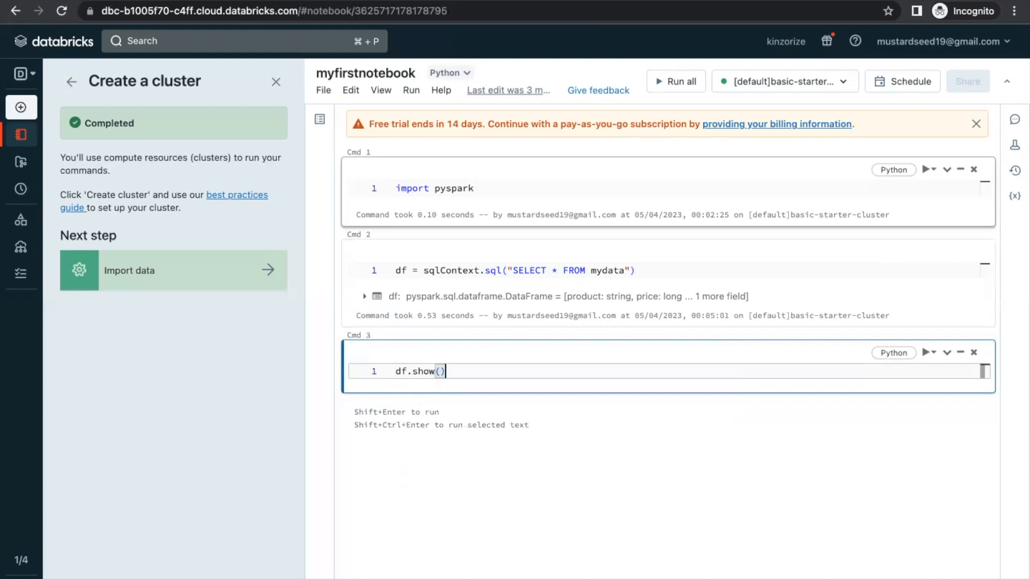
key("Return")
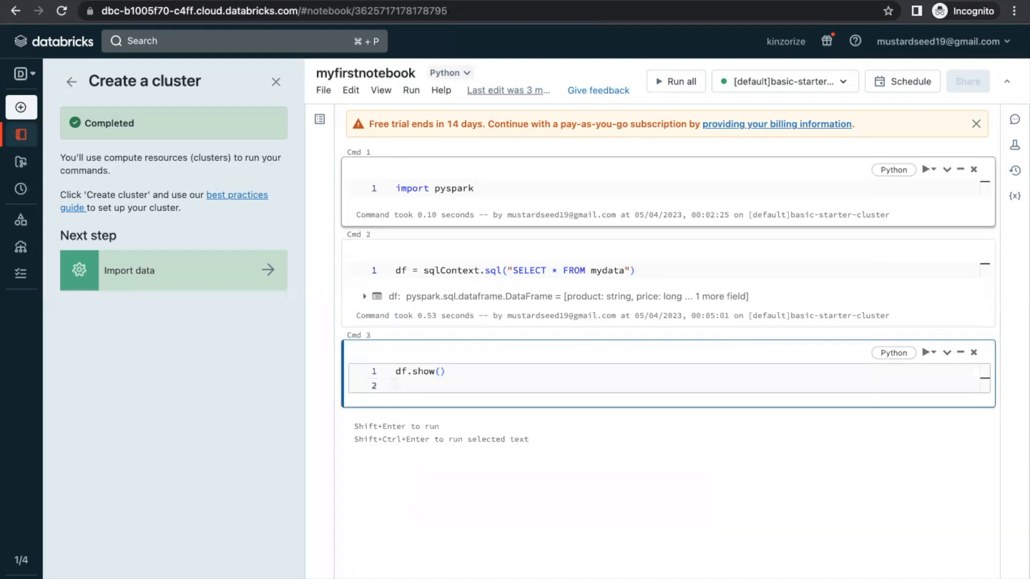
key("BackSpace")
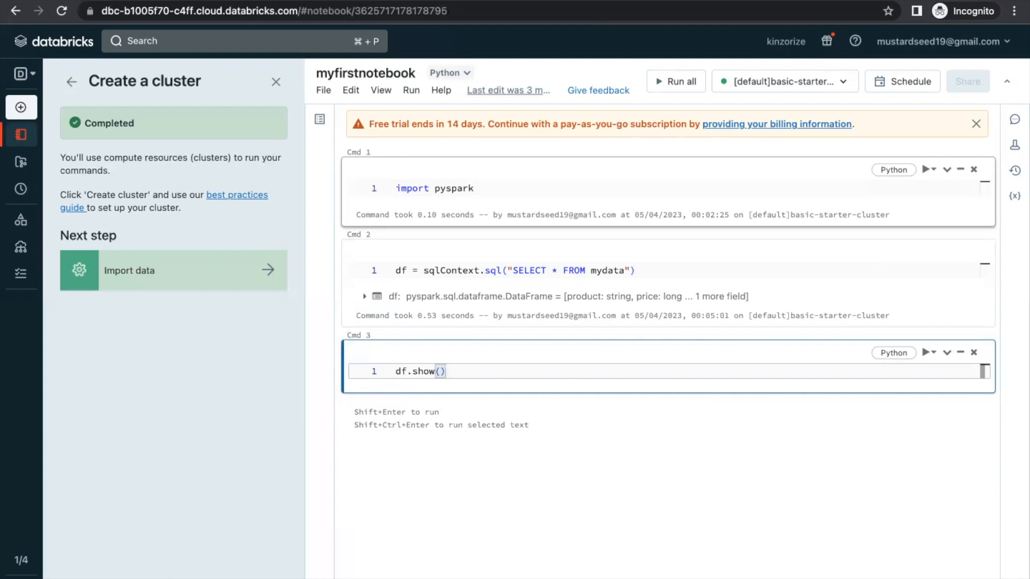
key("shift+Return")
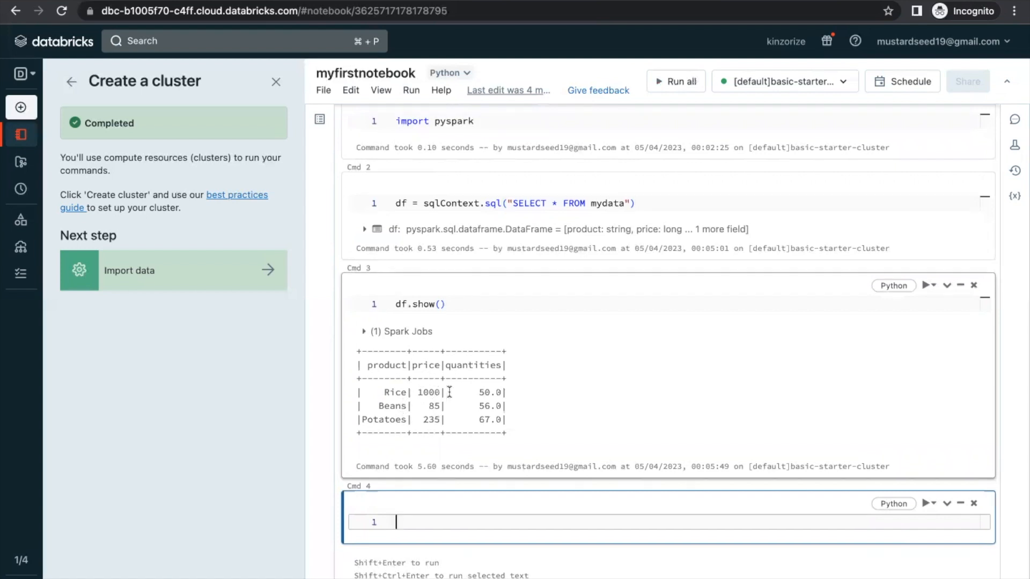
scroll(451, 387, "down", 1)
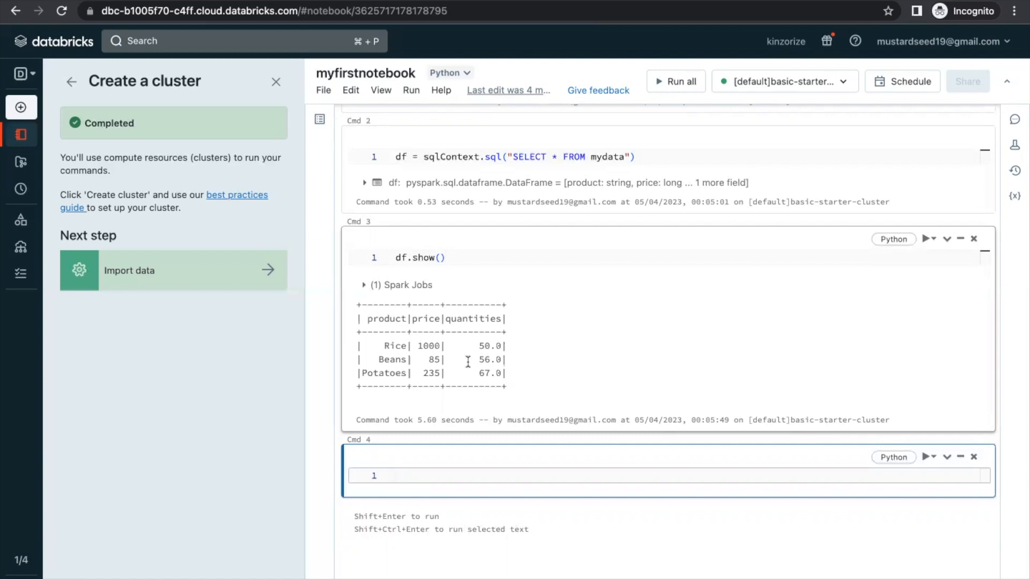
scroll(468, 362, "up", 2)
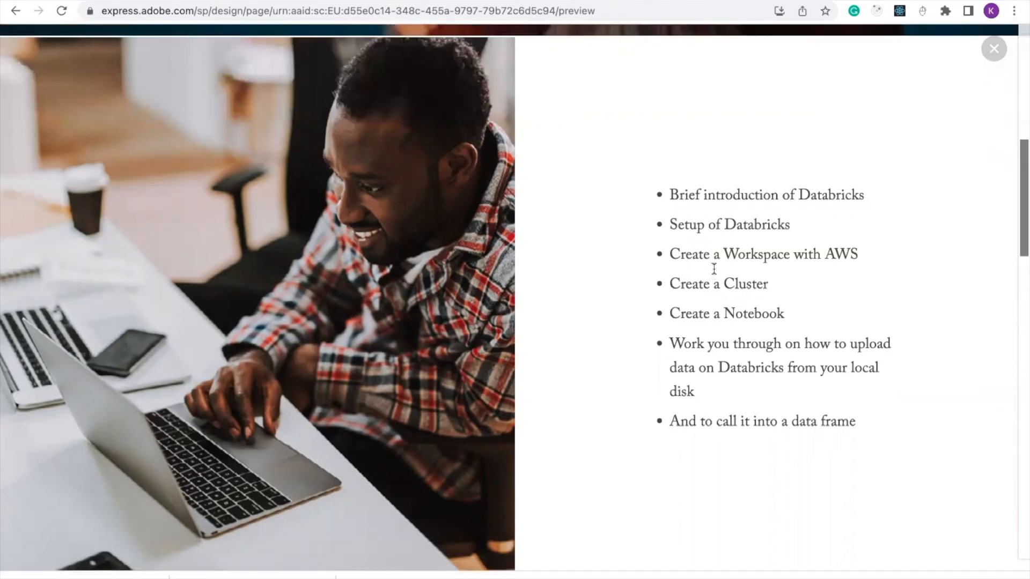
scroll(715, 266, "up", 2)
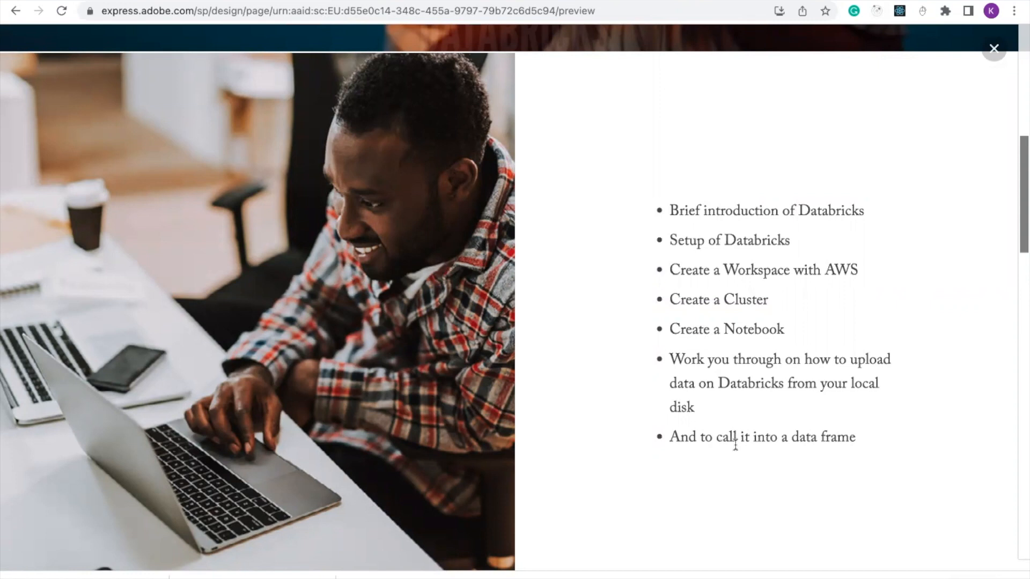
scroll(735, 445, "down", 2)
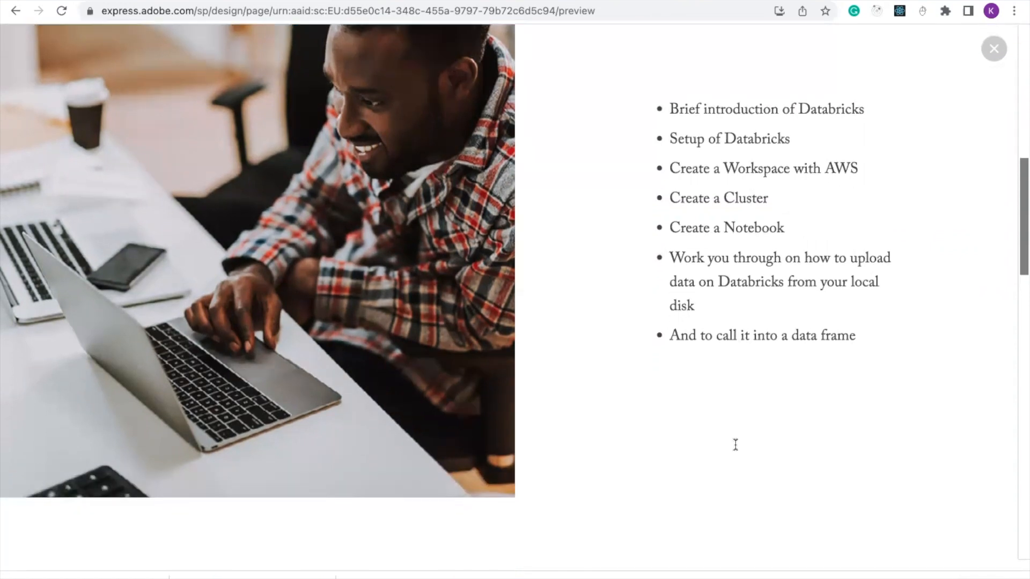